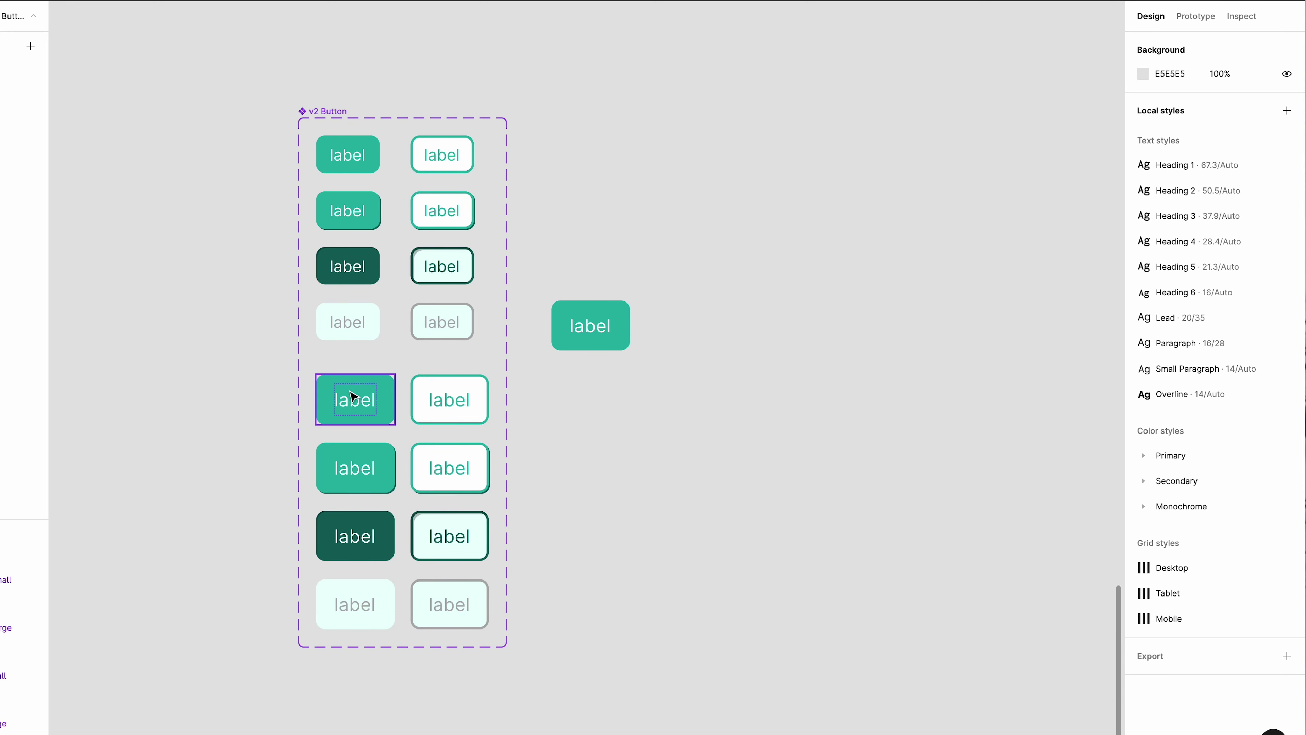
Set the v2 Button instance's Type to Secondary, State to Clicked and Size to Small
left_click(580, 337)
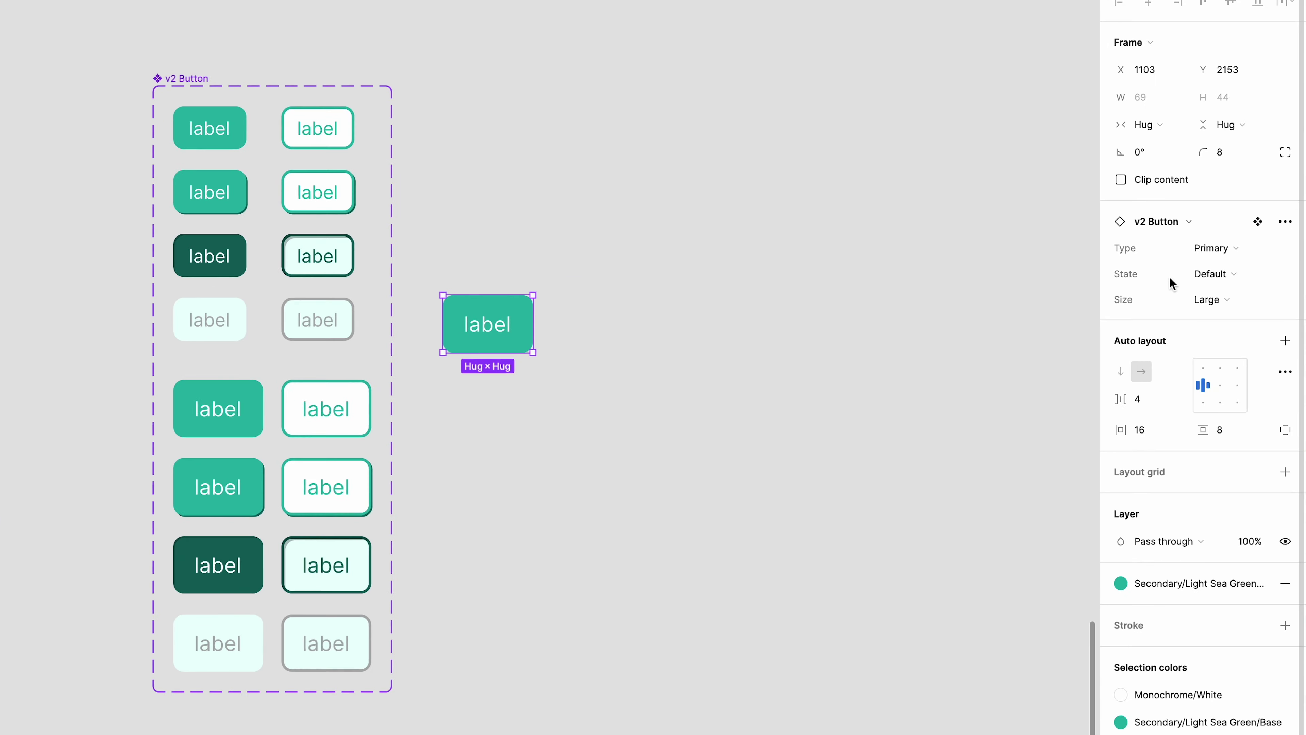
left_click(1226, 259)
left_click(1226, 266)
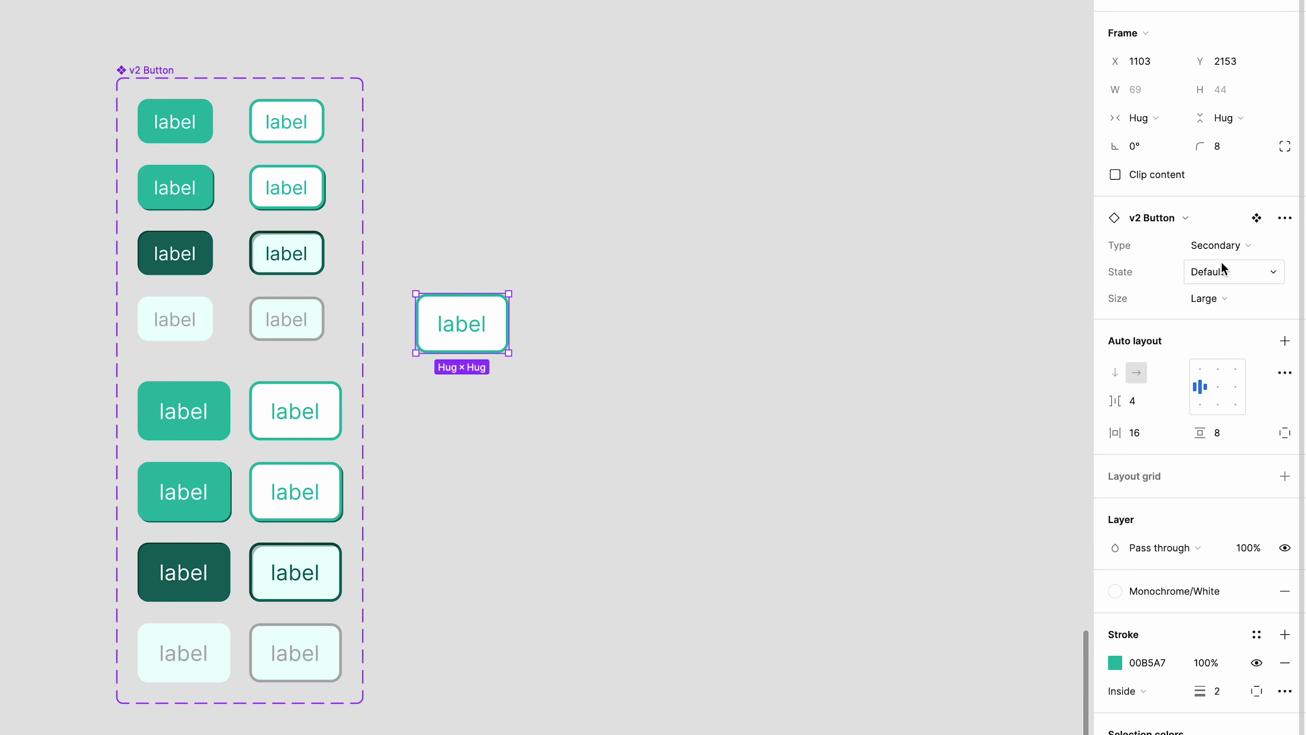
left_click(1225, 272)
left_click(1224, 314)
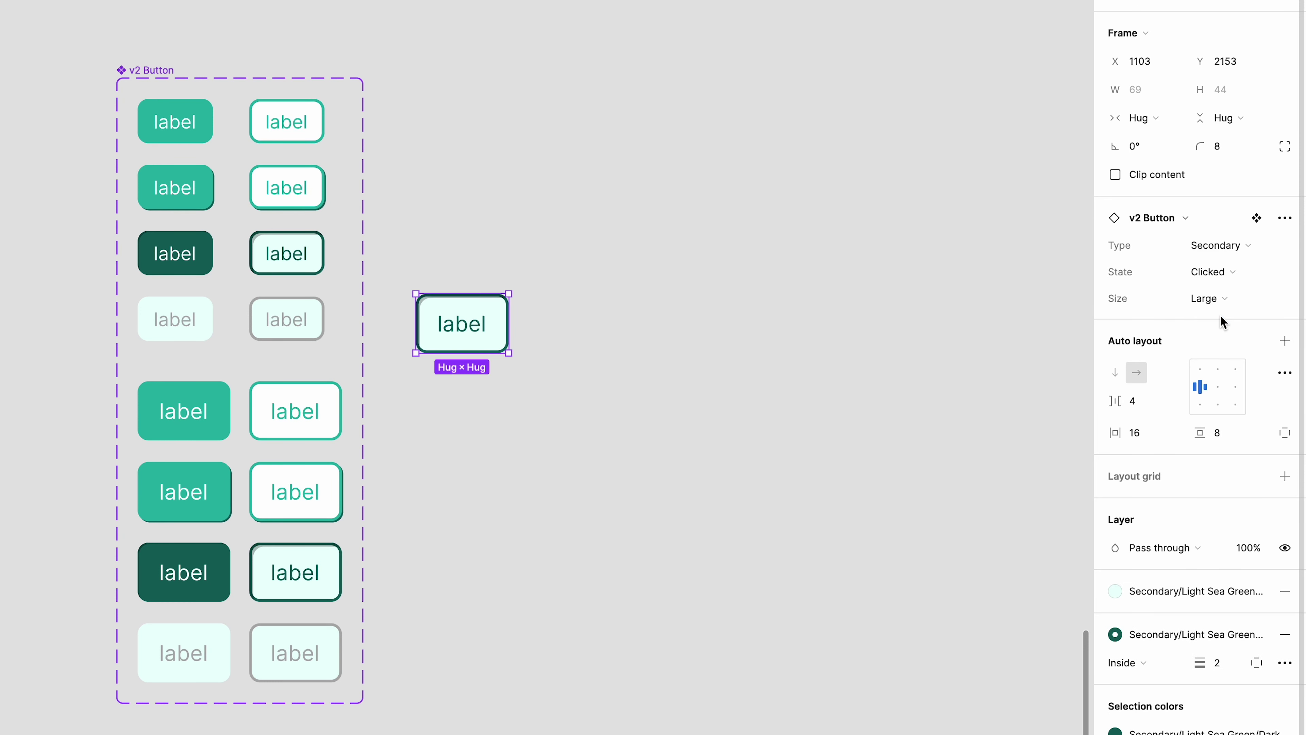
left_click(1208, 299)
left_click(1213, 278)
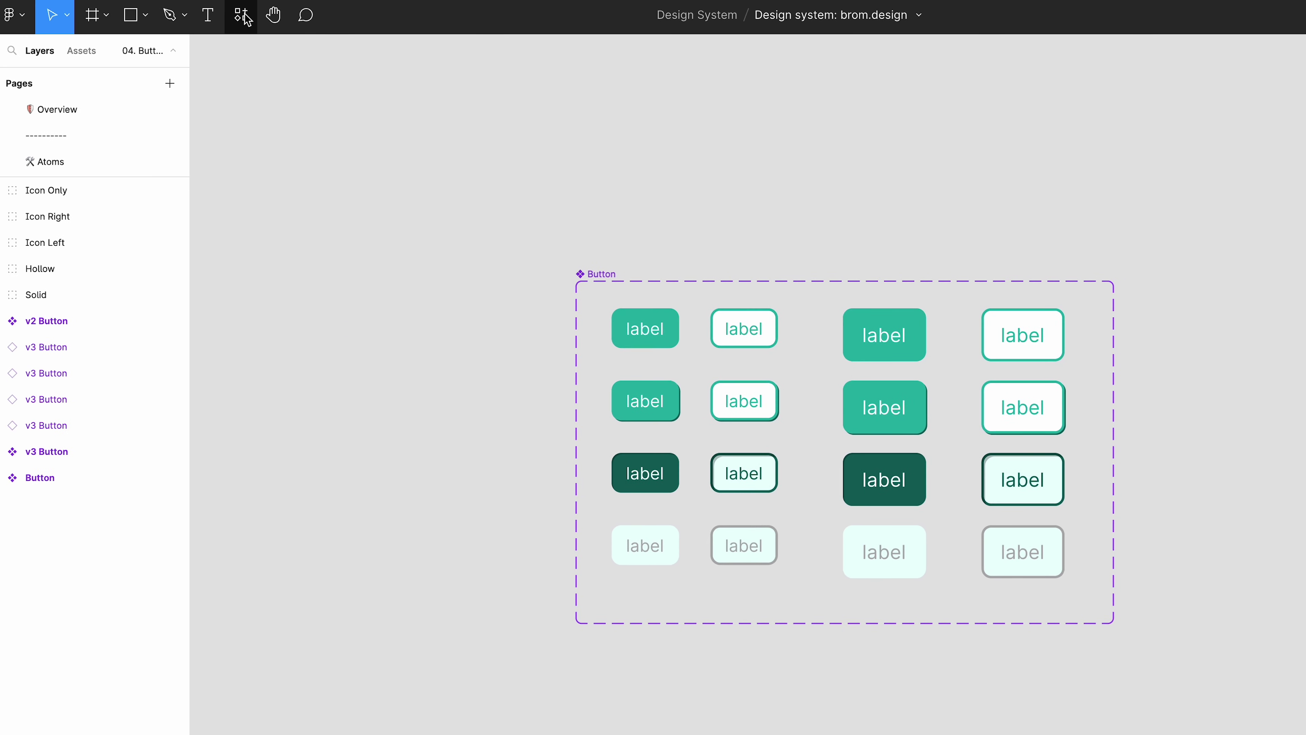
Find the Material Symbols plugin by searching 'material sym' among Resources plugins
left_click(247, 19)
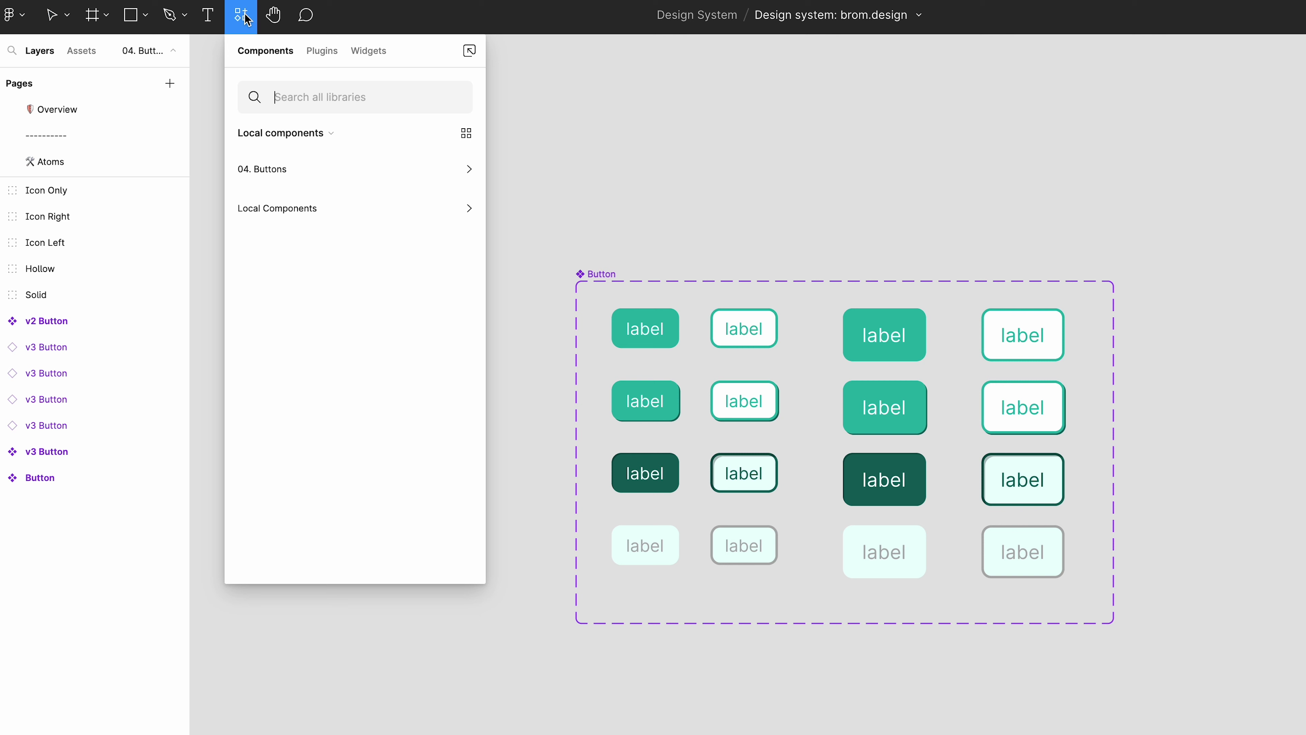
left_click(326, 53)
type("ma")
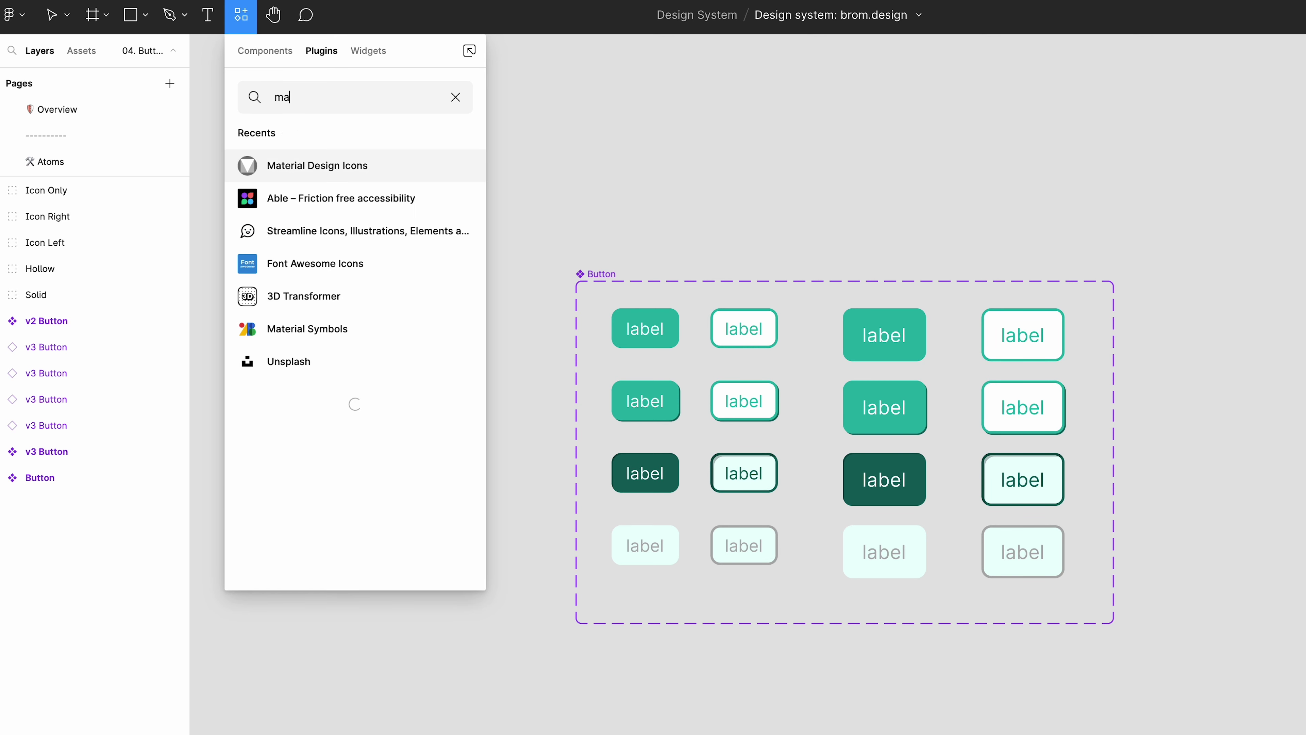
type("terial sym")
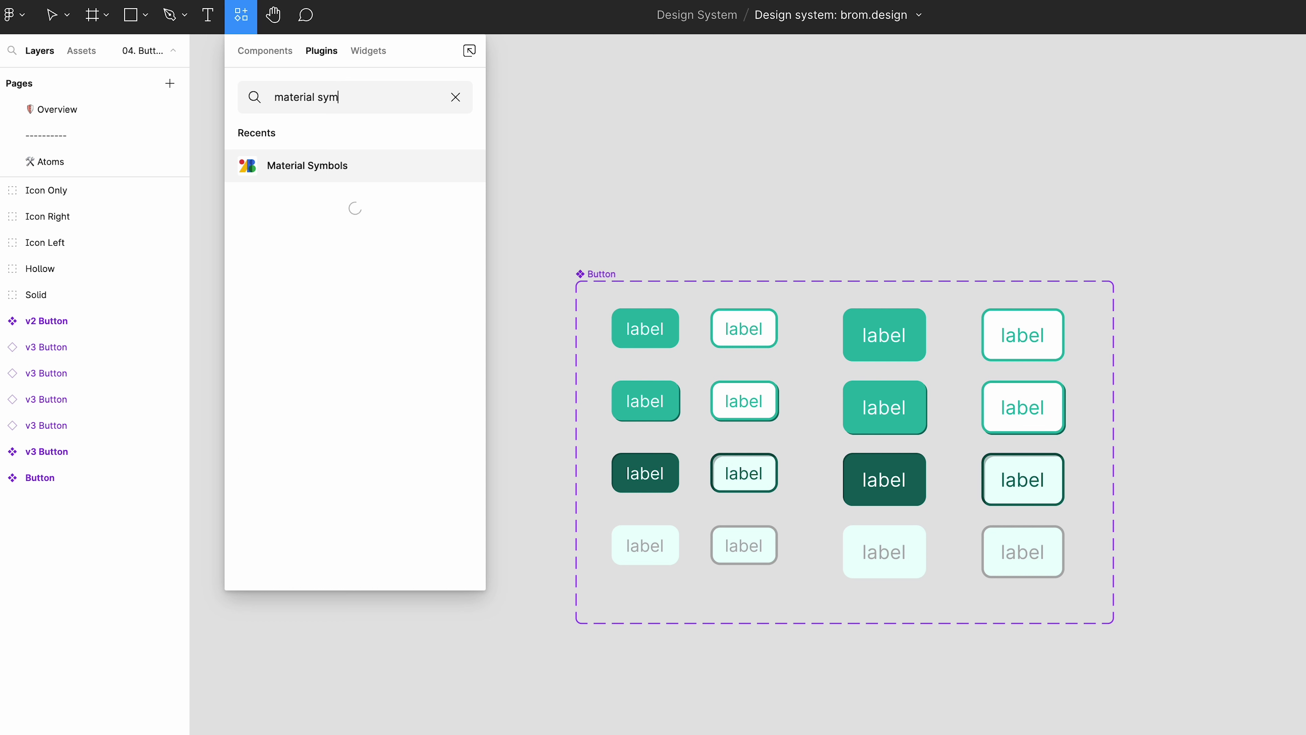
left_click(336, 166)
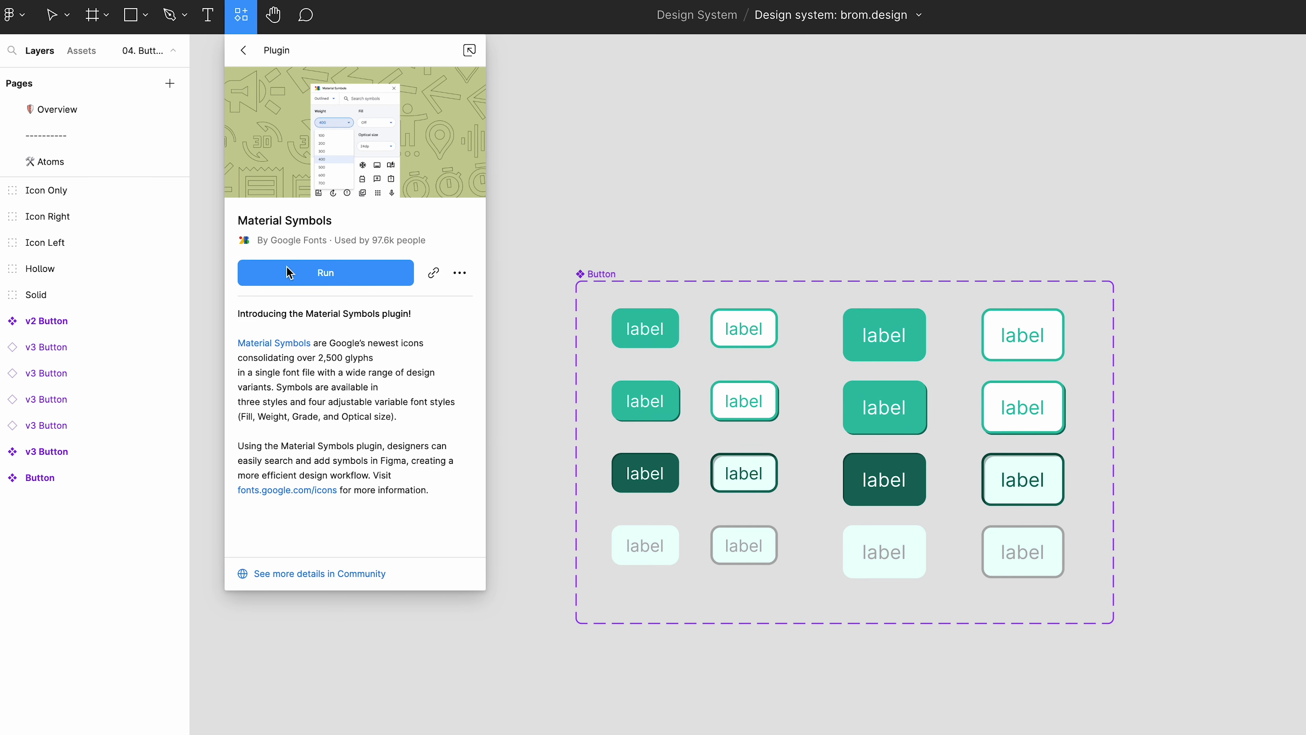
Run Material Symbols, search 'check' and insert the 24×24 check icon onto the canvas
left_click(336, 278)
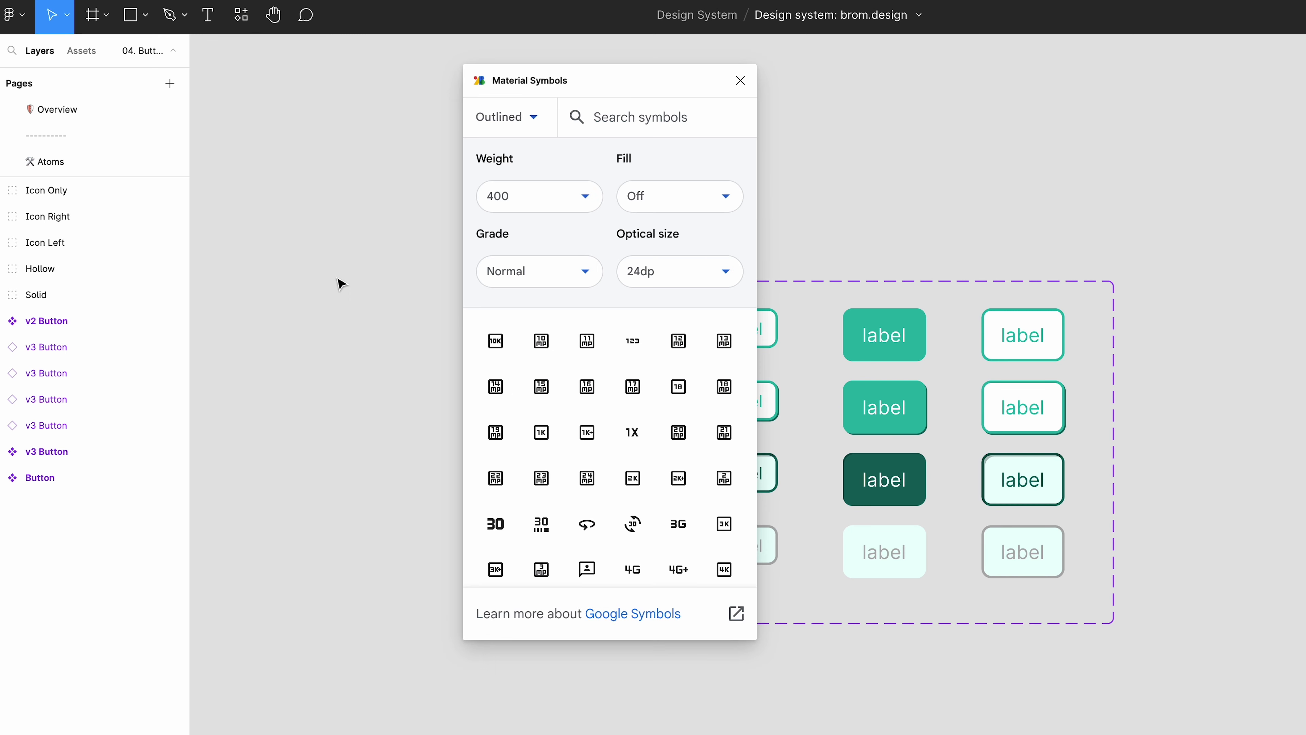
scroll(581, 380, "down", 10)
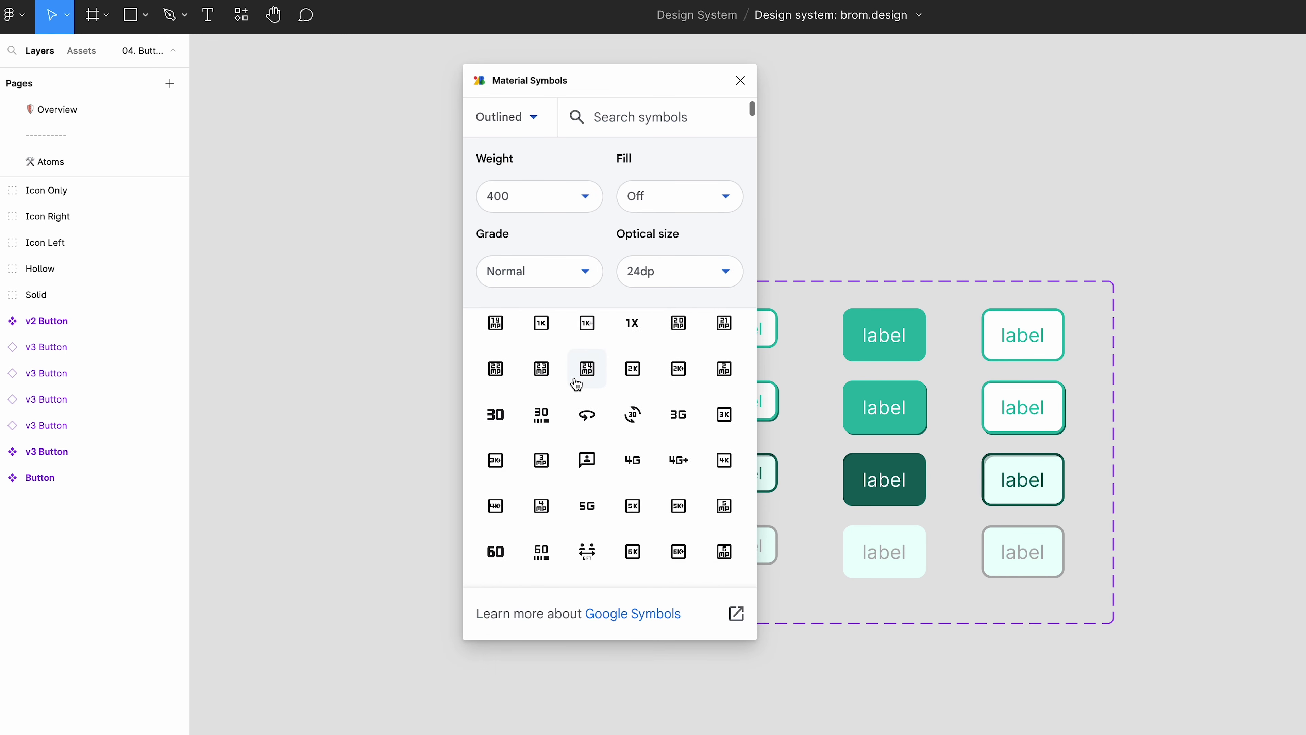
scroll(576, 383, "down", 15)
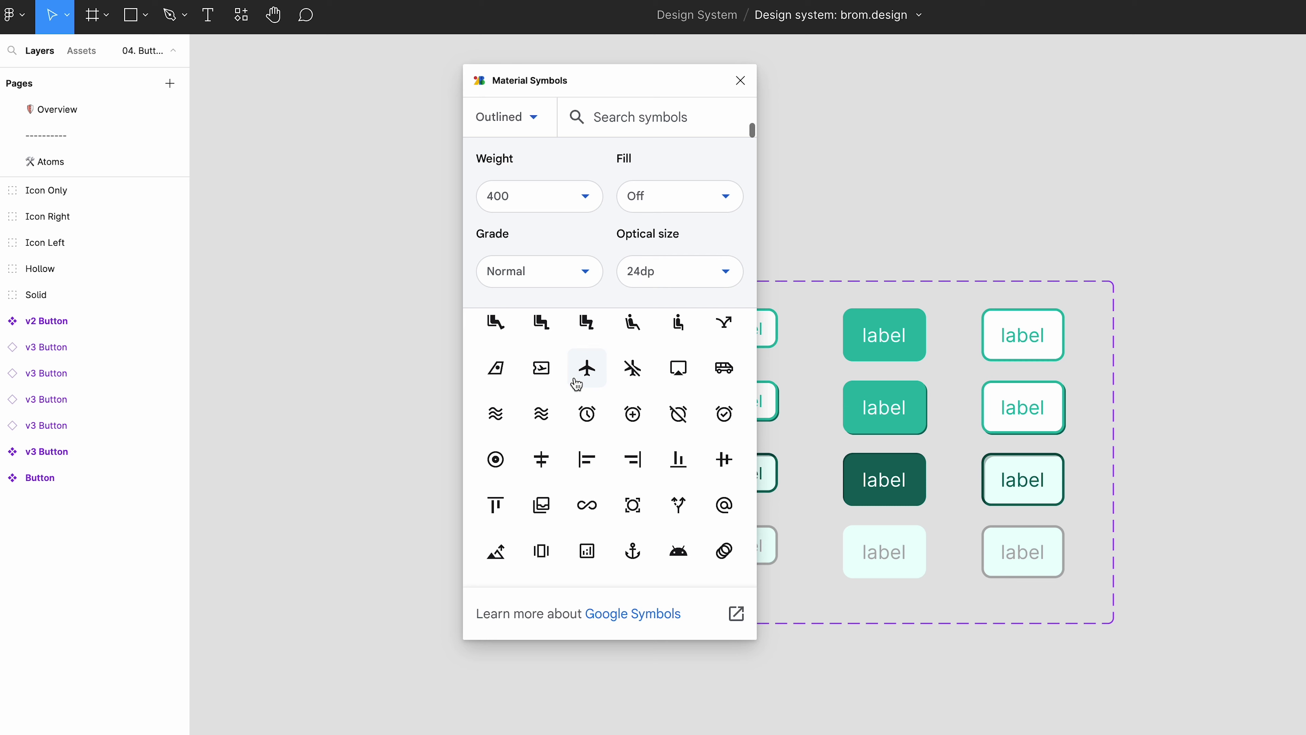
scroll(578, 381, "down", 15)
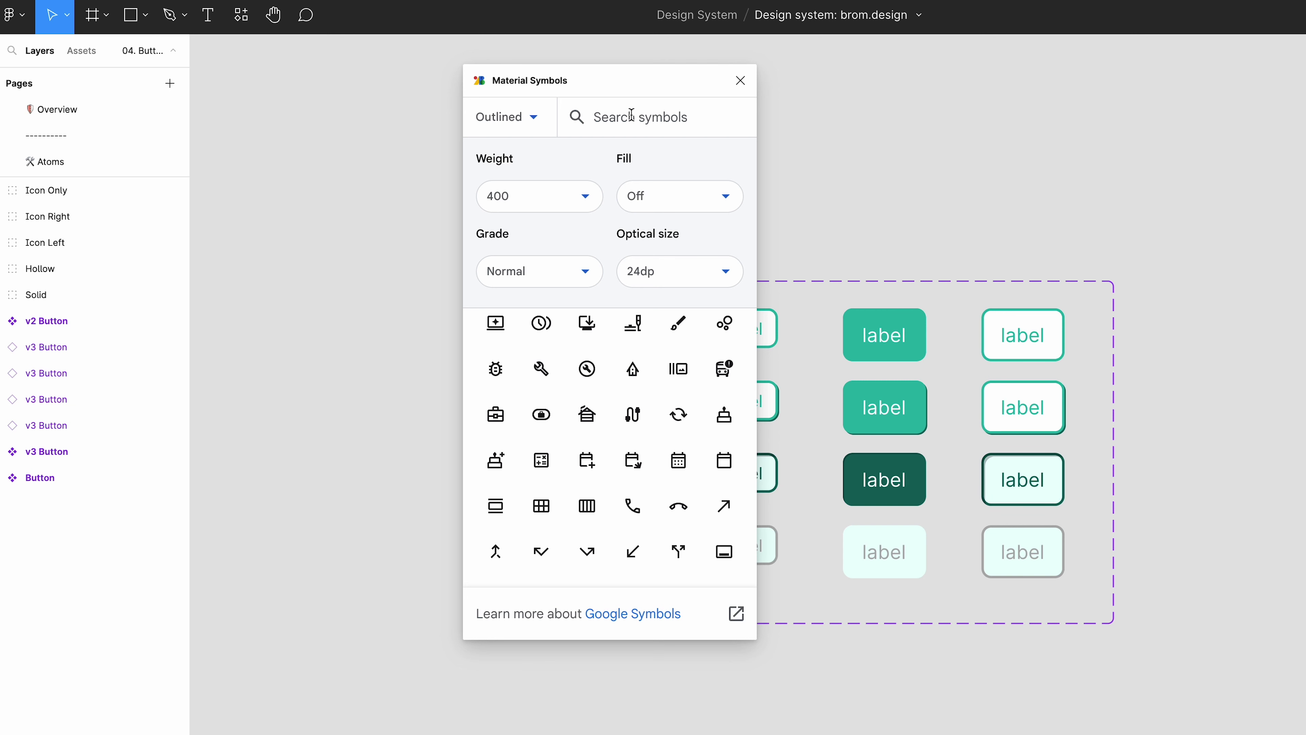
left_click(631, 114)
type("check")
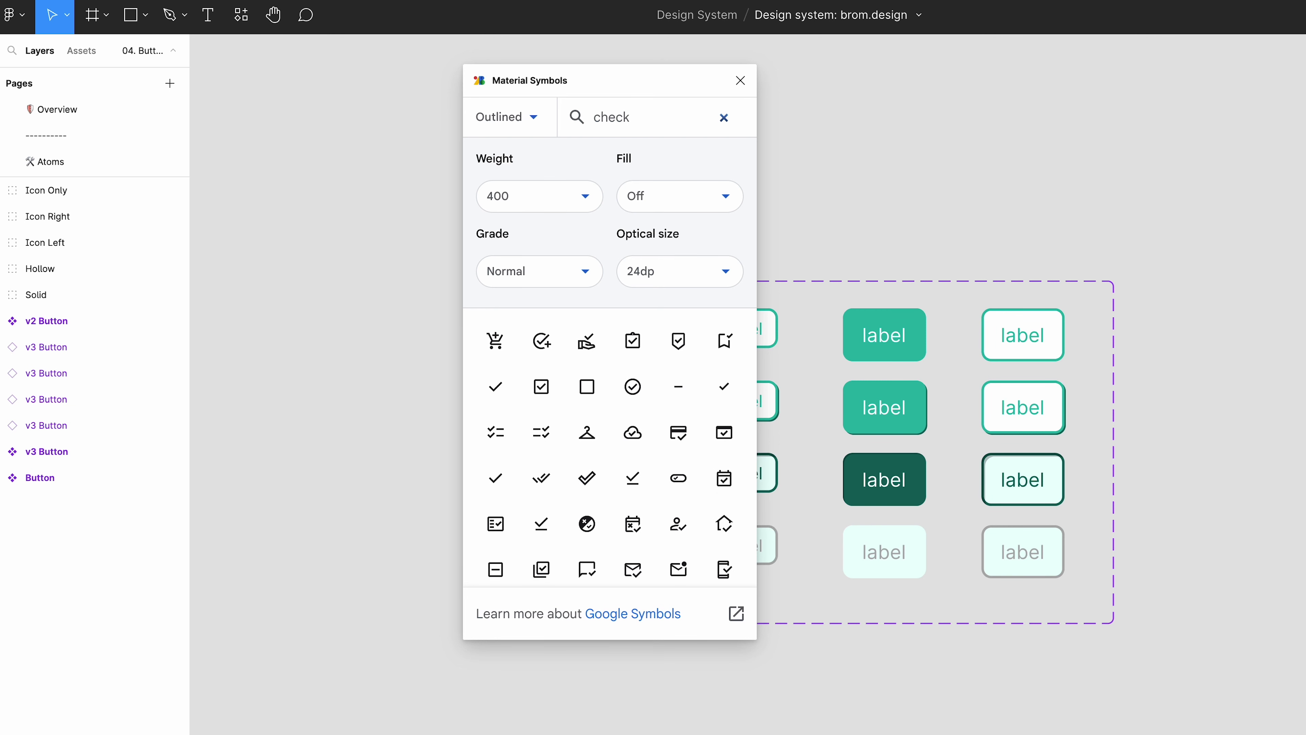
left_click(497, 385)
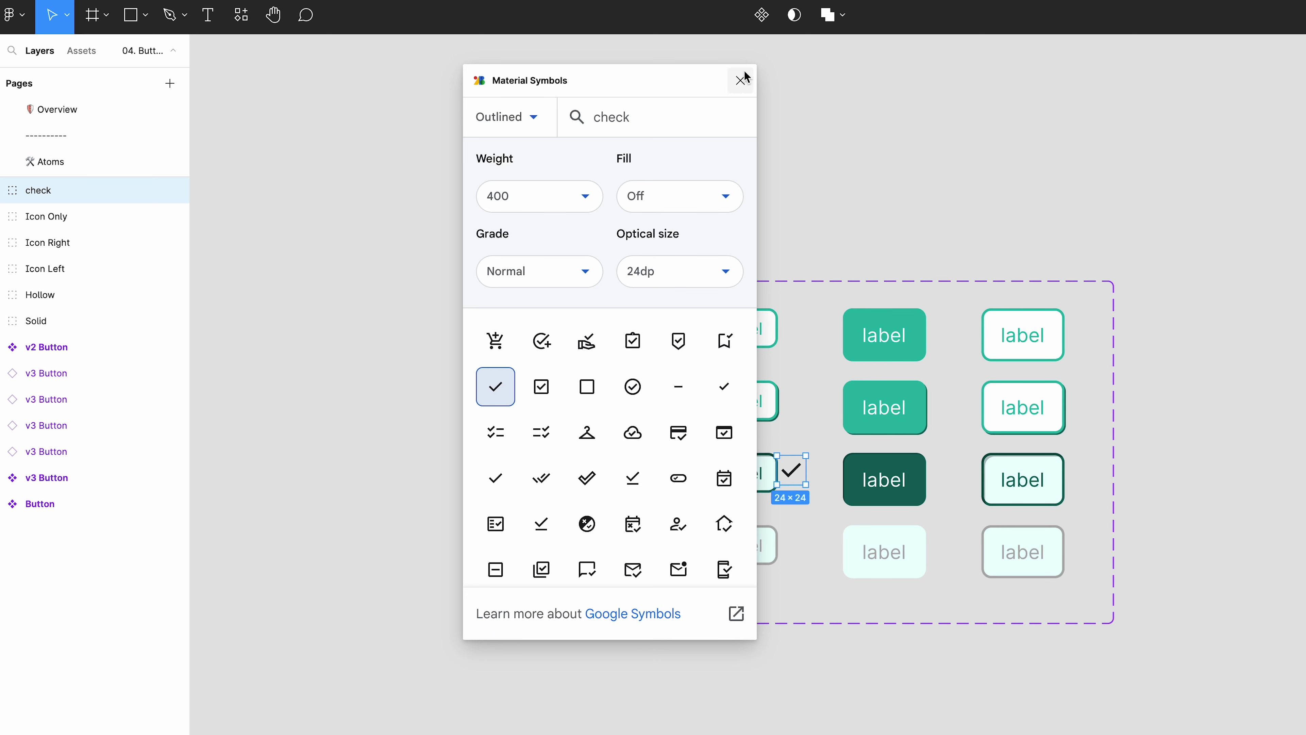
left_click(739, 81)
Move the check icon beside the set and paste it into the four primary variants
left_click_drag(788, 471, 1169, 403)
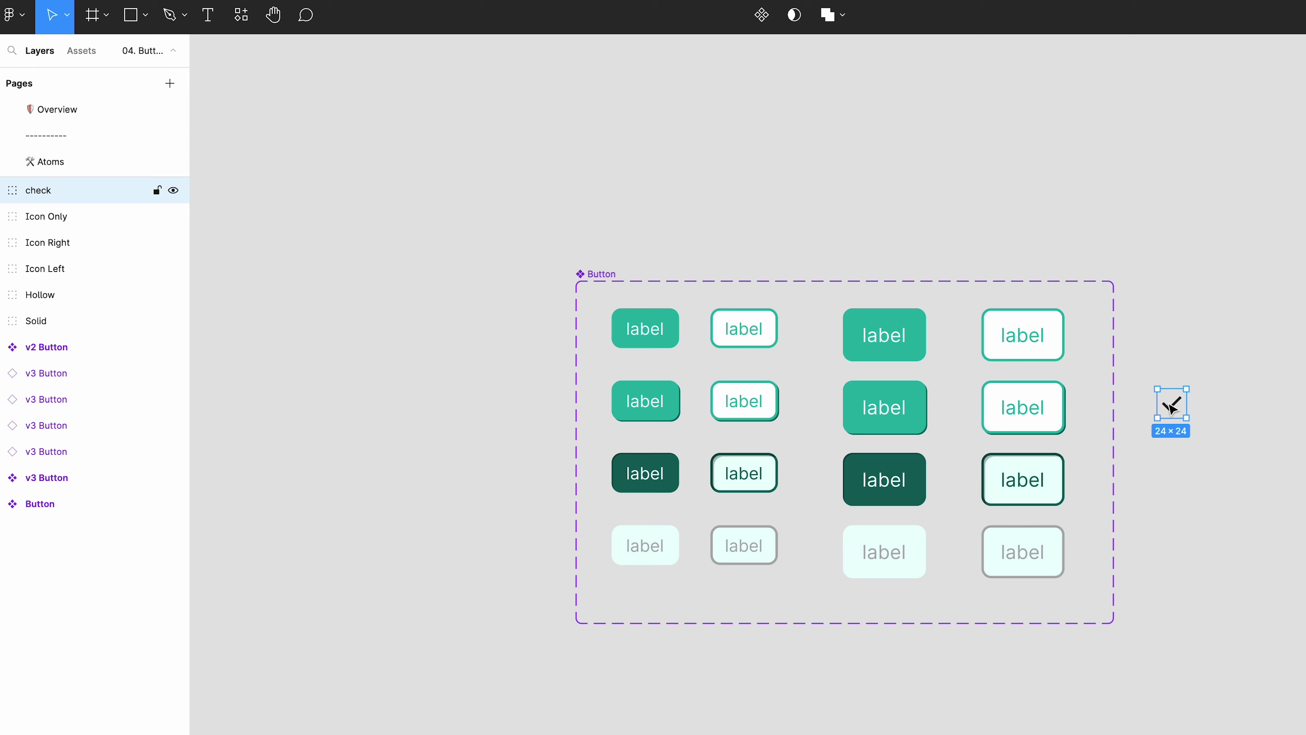
left_click(883, 335)
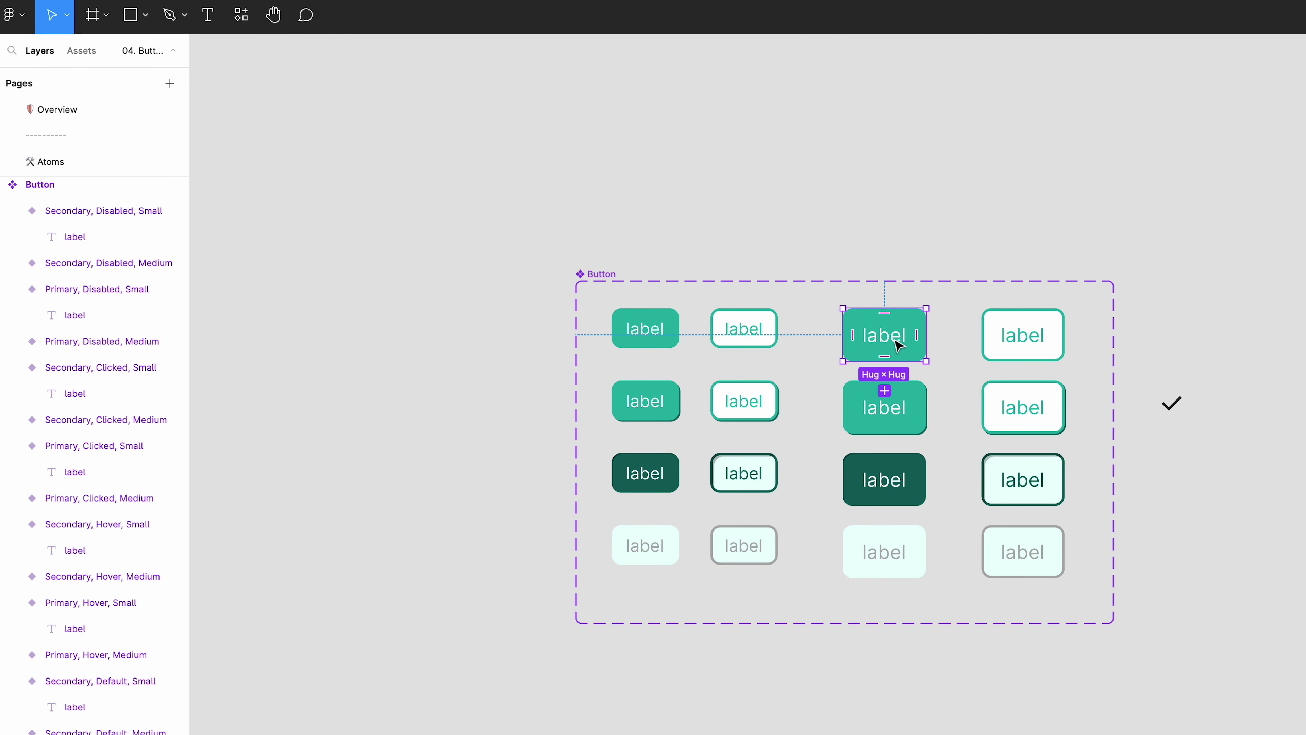
key("ctrl+v")
left_click(882, 414)
key("ctrl+v")
left_click(683, 370)
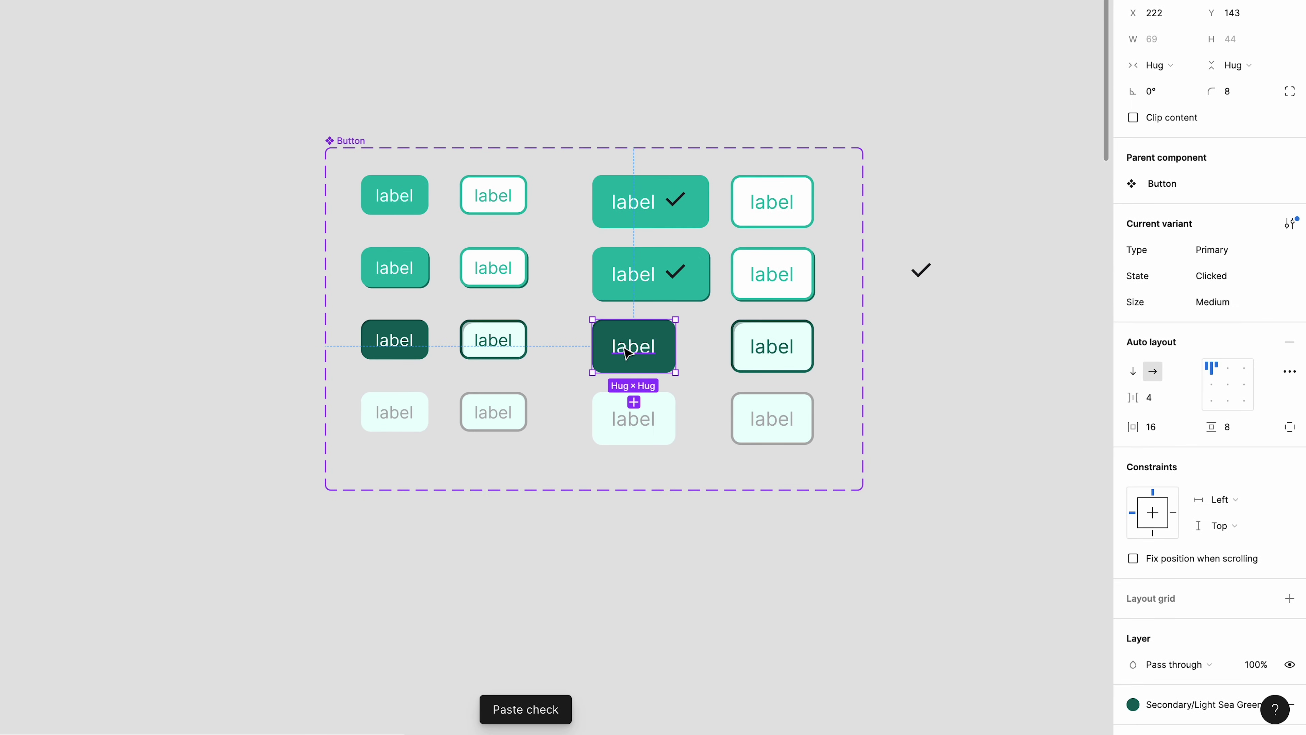
key("ctrl+v")
left_click(679, 444)
key("ctrl+v")
Paste the check icon into the four secondary variants
left_click(773, 203)
key("ctrl+v")
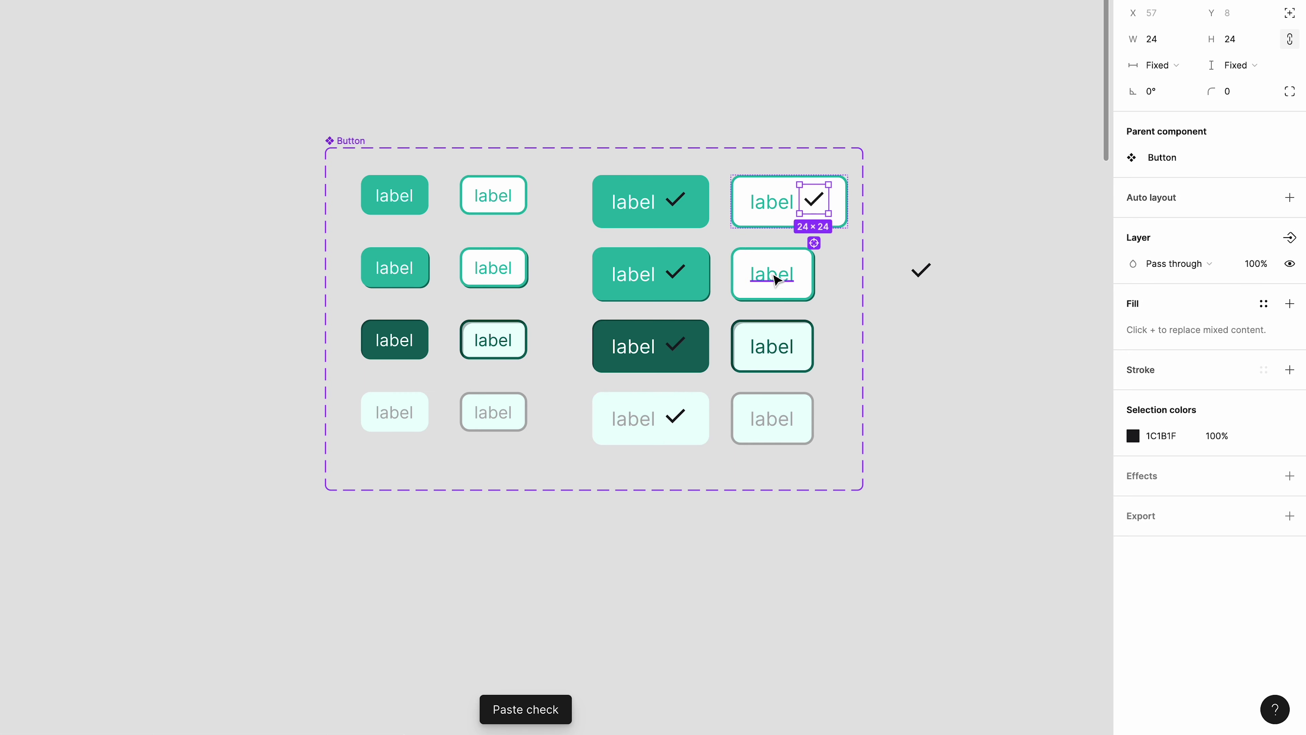
left_click(772, 277)
key("ctrl+v")
left_click(767, 336)
key("ctrl+v")
left_click(767, 427)
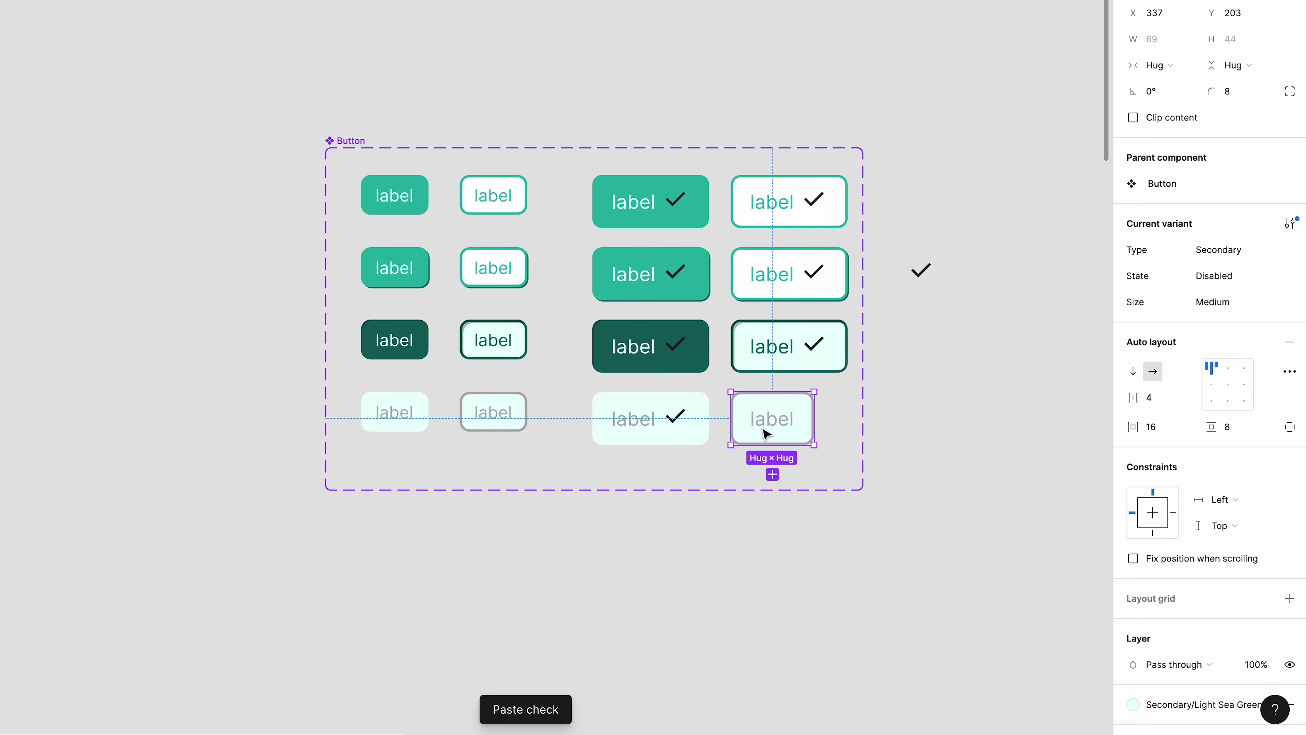
key("ctrl+v")
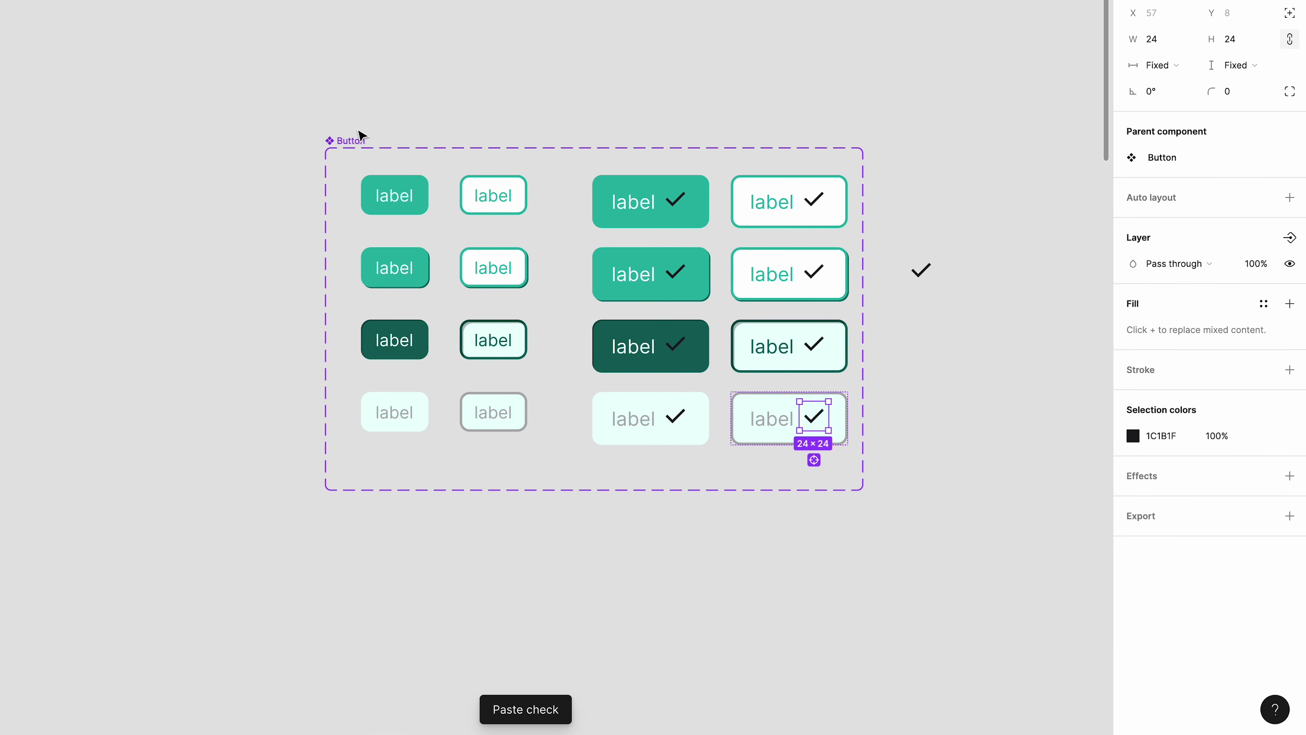
Widen the Button component set to 514 so the checked buttons fit
left_click(362, 135)
left_click_drag(864, 308, 790, 77)
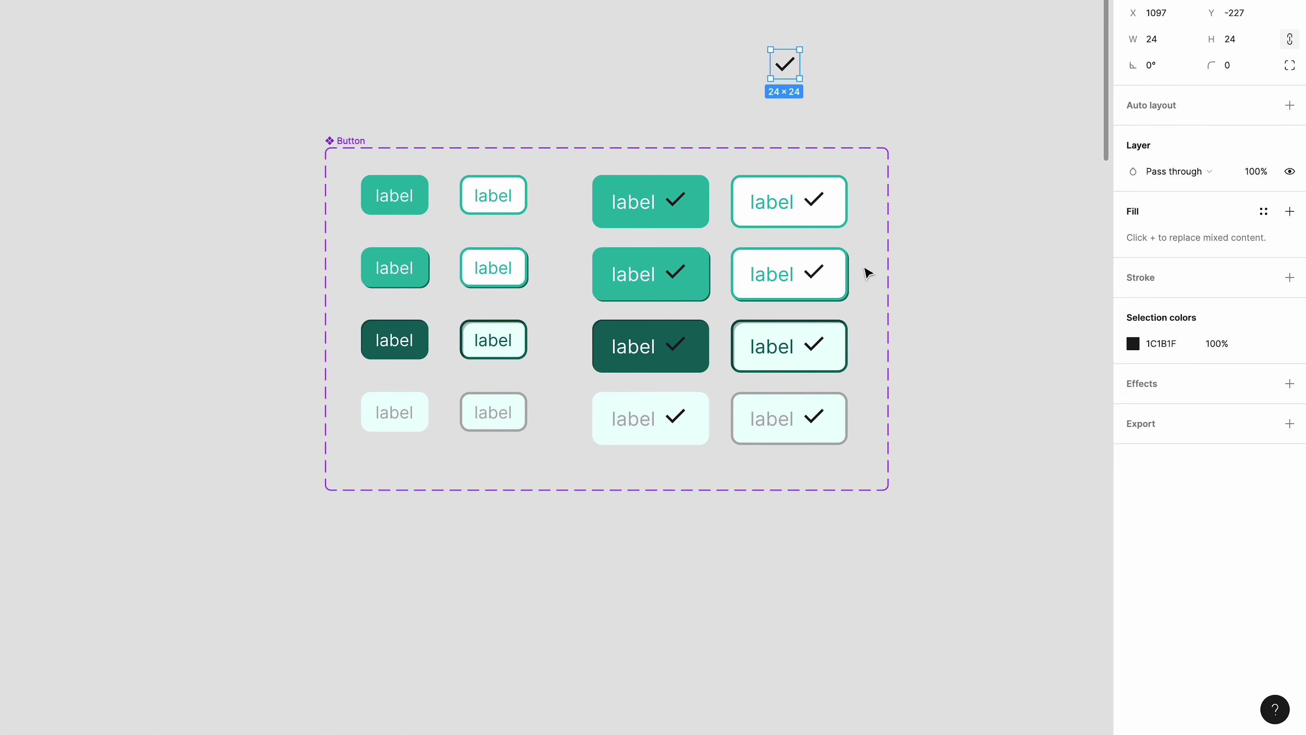
left_click(355, 133)
left_click(350, 138)
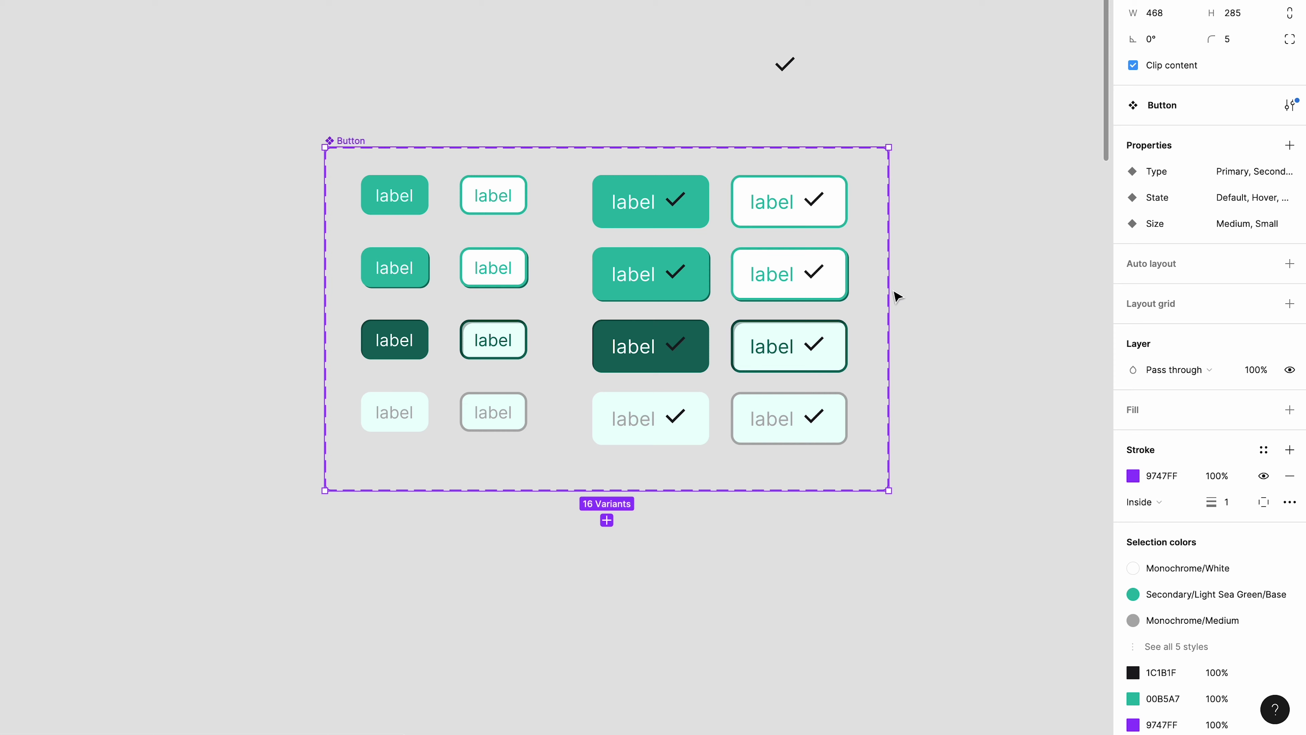
left_click_drag(892, 294, 955, 291)
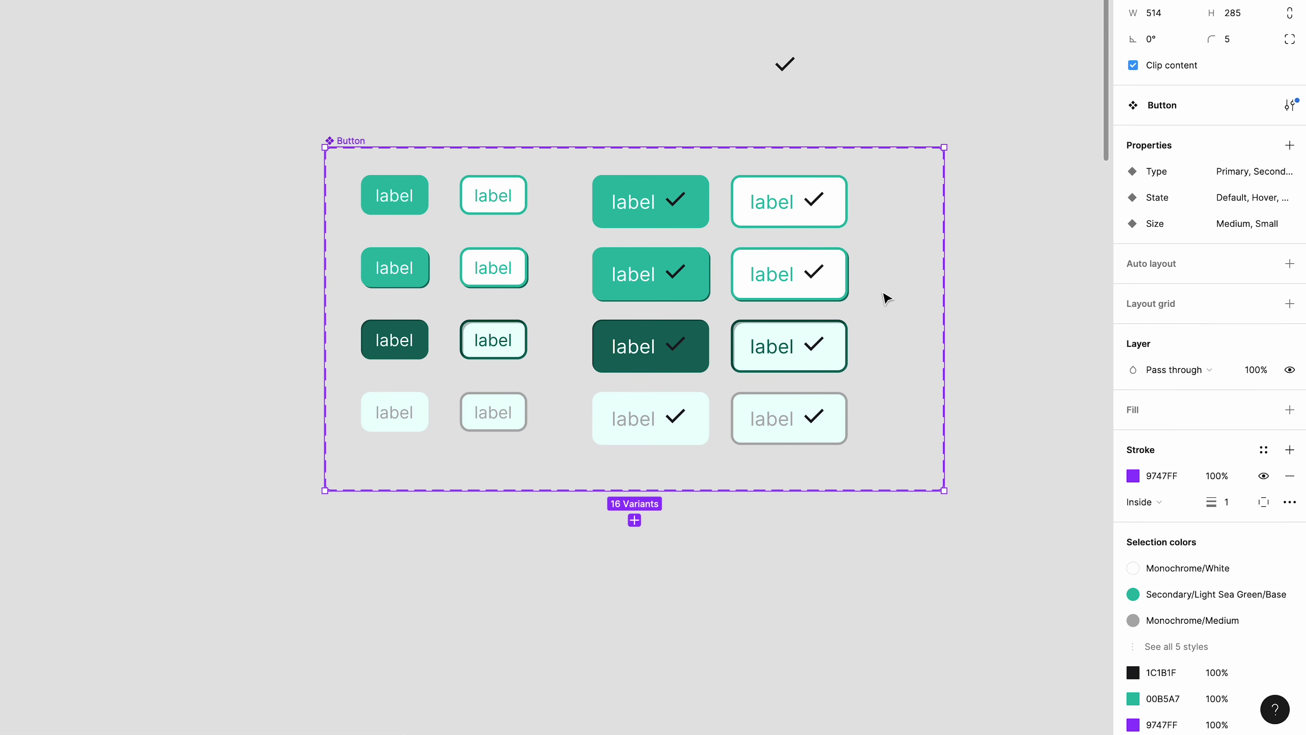
Select all eight check buttons and centre their label and icon with Auto layout alignment
left_click(679, 219)
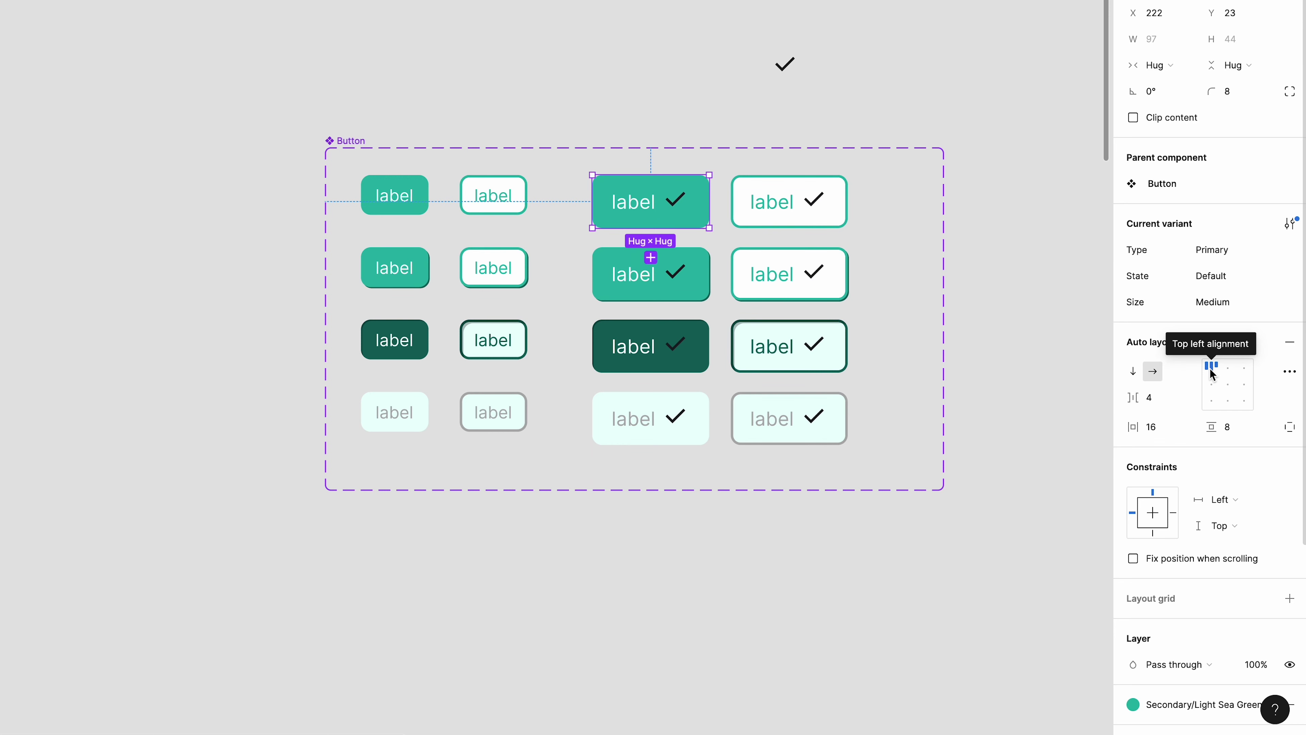
left_click(827, 423)
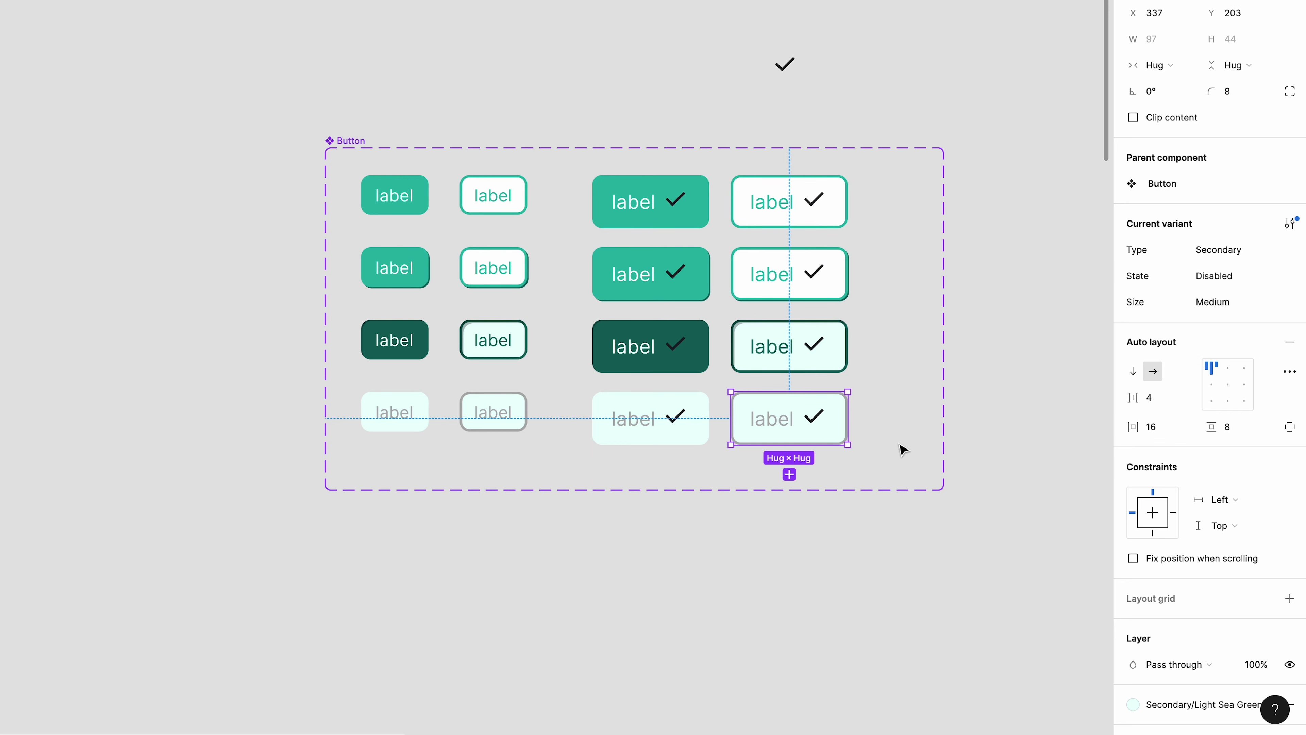
left_click_drag(903, 451, 633, 200)
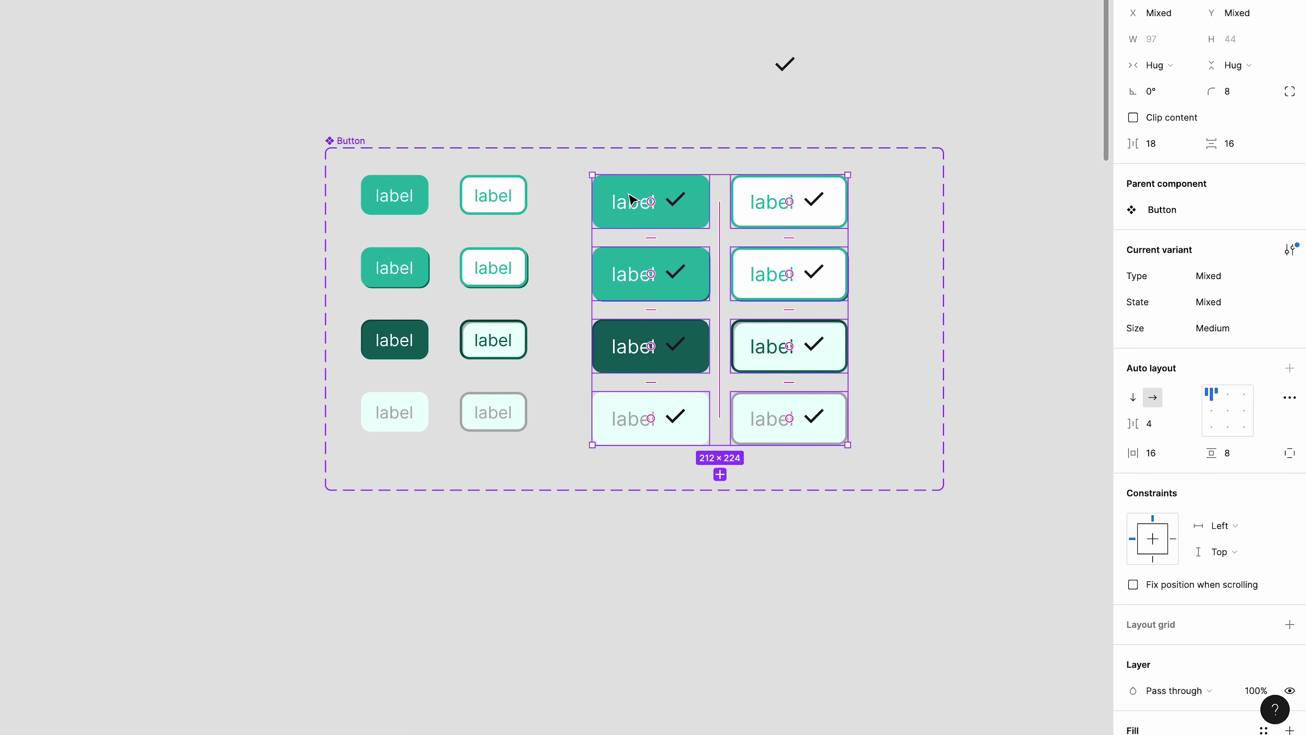
left_click(1228, 413)
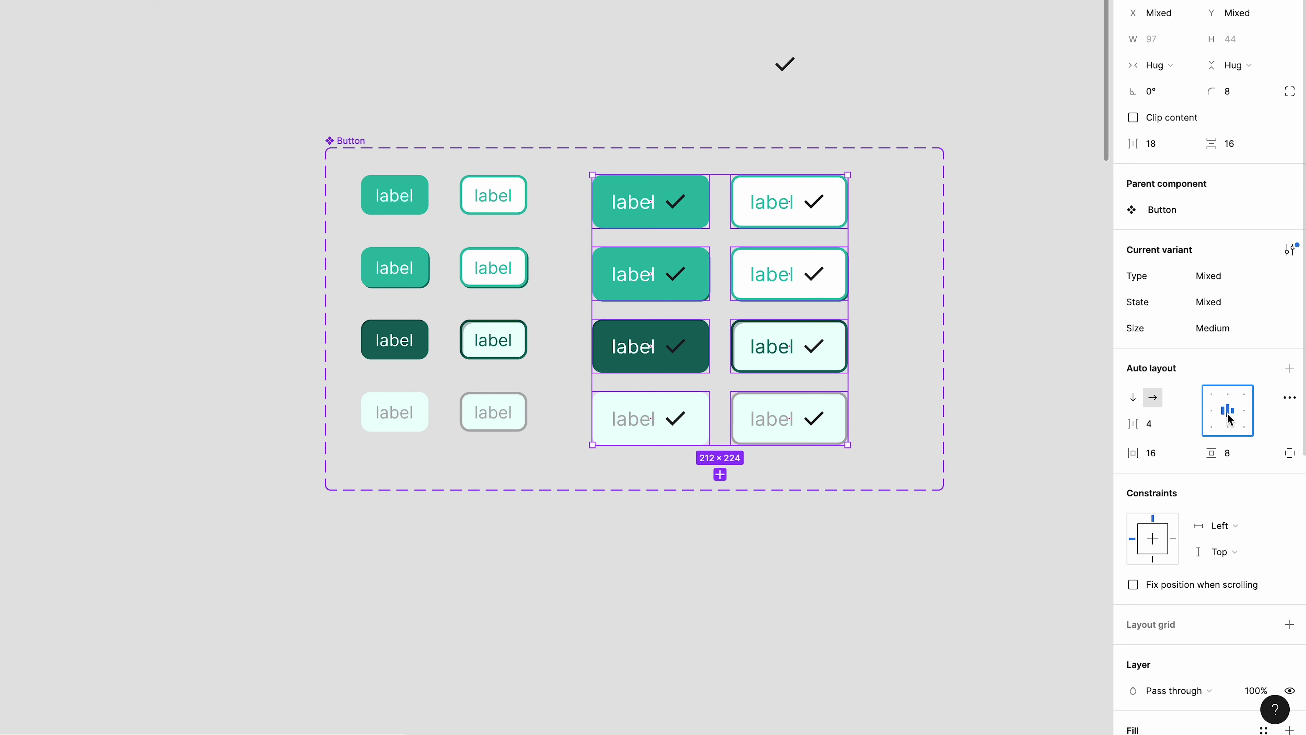
left_click(913, 314)
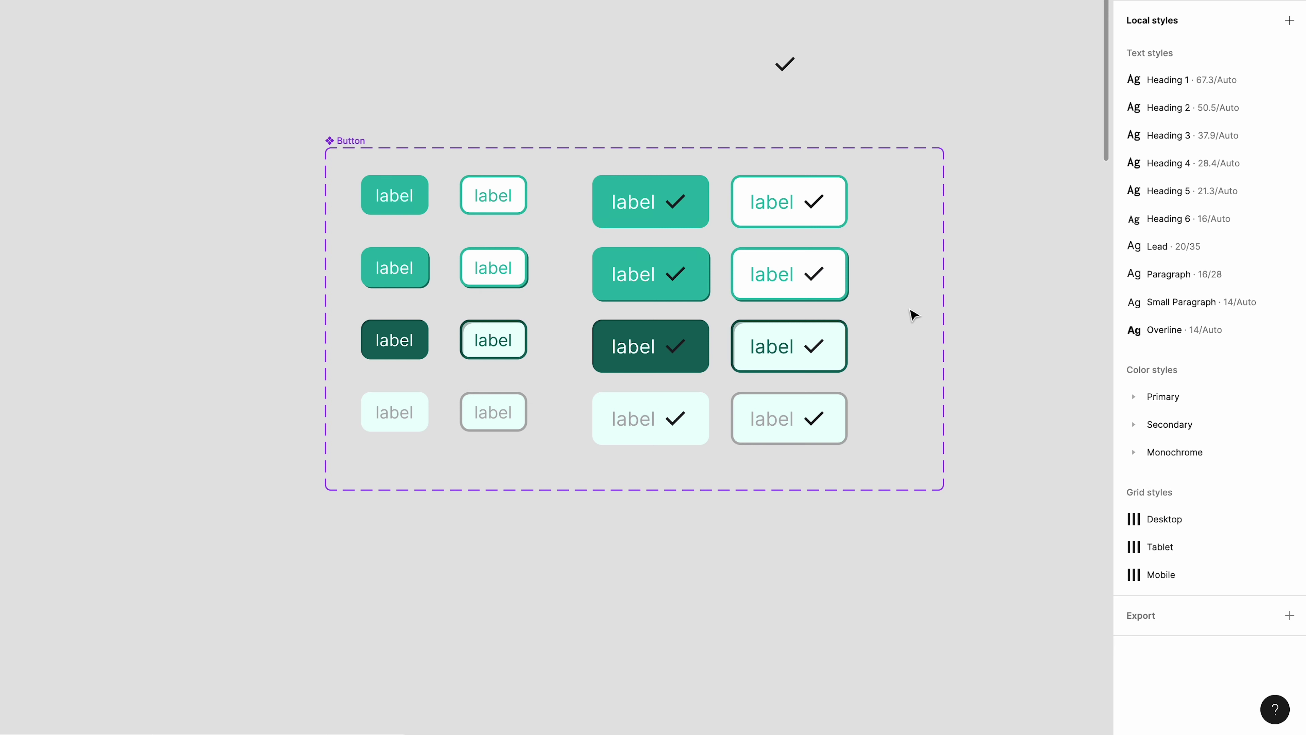
Apply the Monochrome/White colour style to the checks on the three upper primary buttons
left_click(652, 188)
left_click_drag(568, 179, 691, 354)
scroll(1203, 664, "down", 3)
scroll(1203, 664, "down", 3)
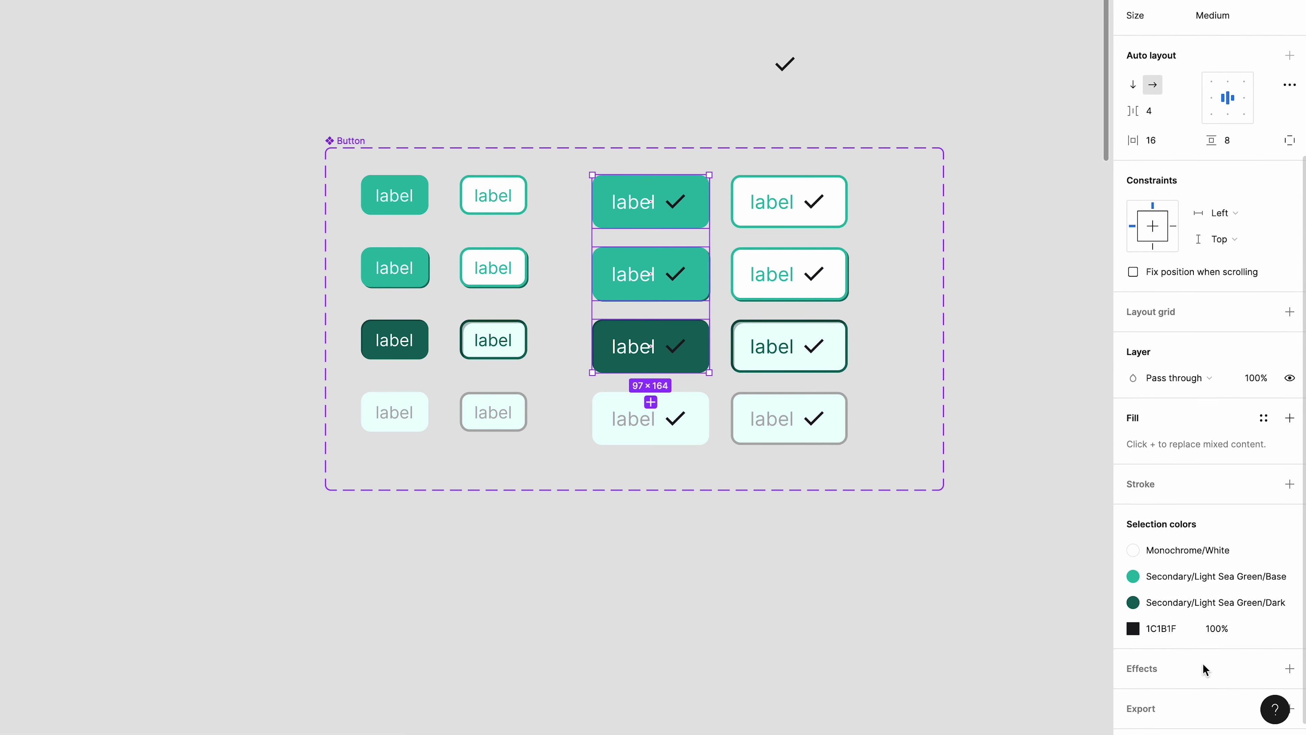
left_click(1264, 607)
scroll(1015, 668, "down", 5)
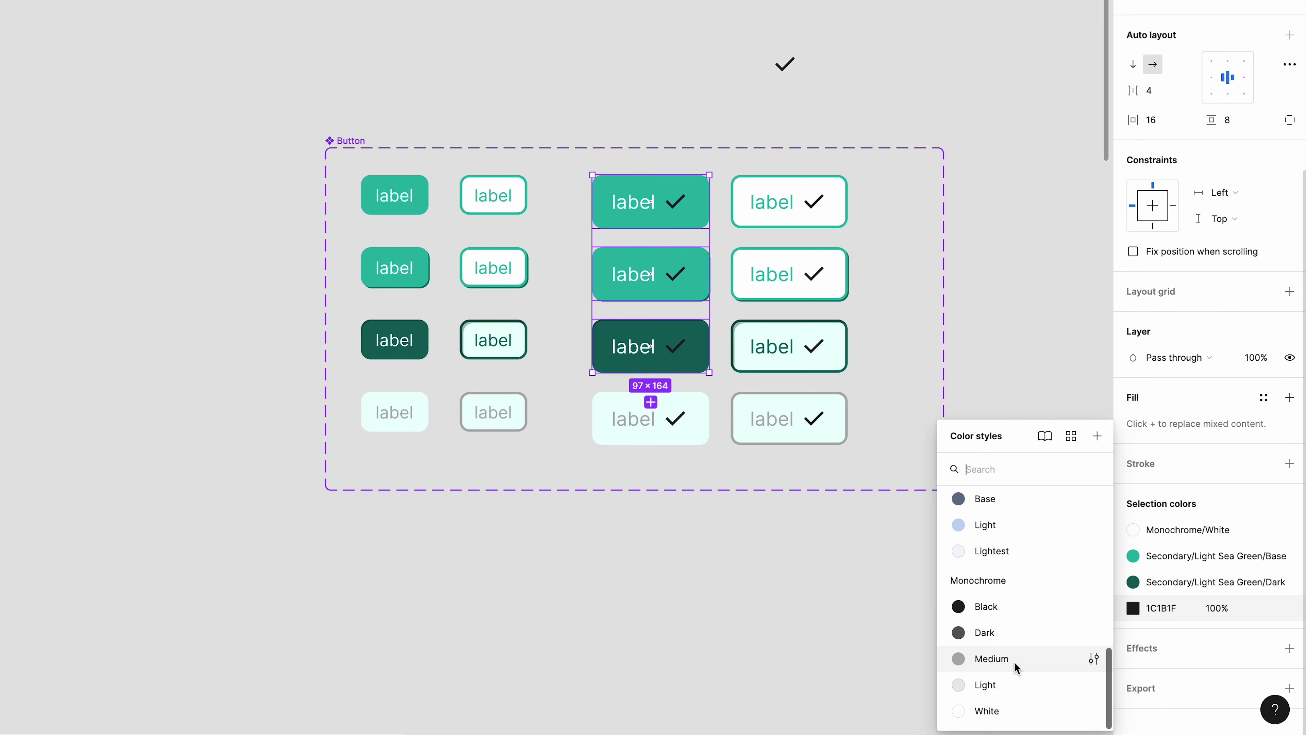
left_click(990, 716)
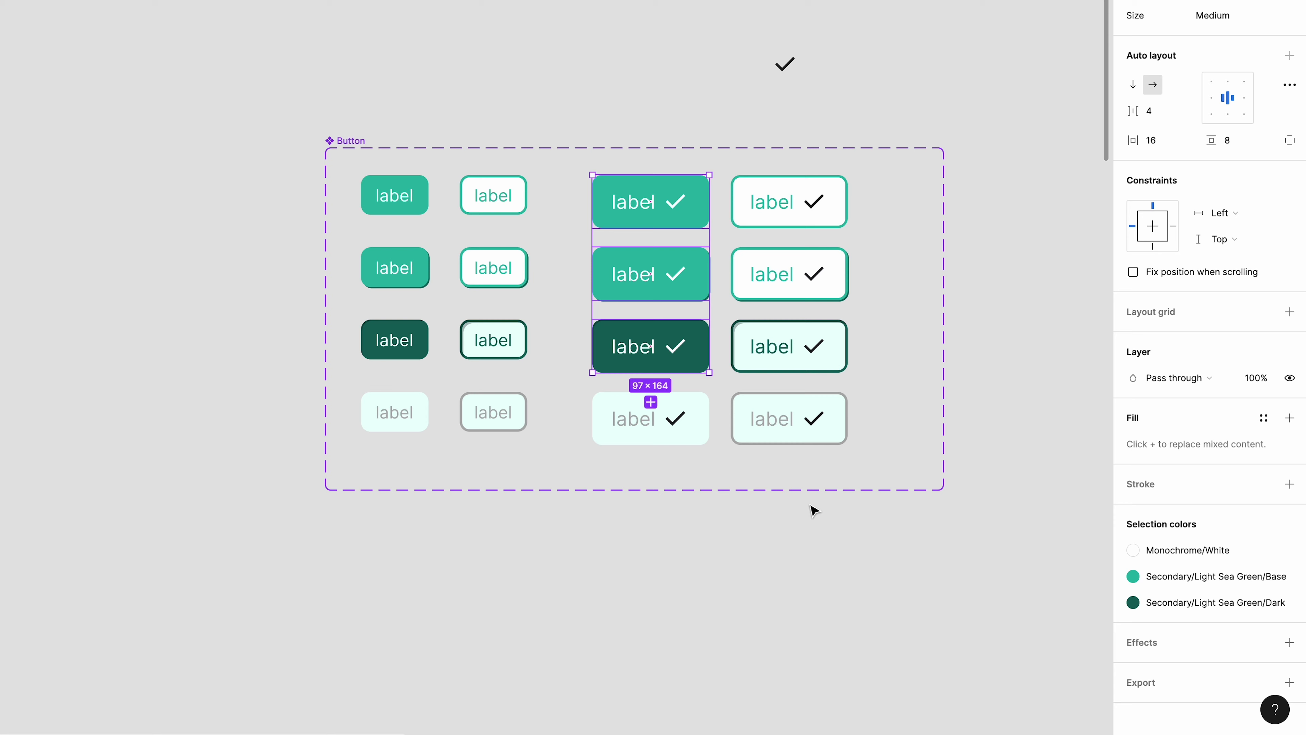
Give the two disabled buttons' checks the grey Monochrome/Medium style
left_click(869, 461)
left_click(843, 437)
left_click_drag(889, 453, 632, 387)
scroll(1189, 639, "down", 6)
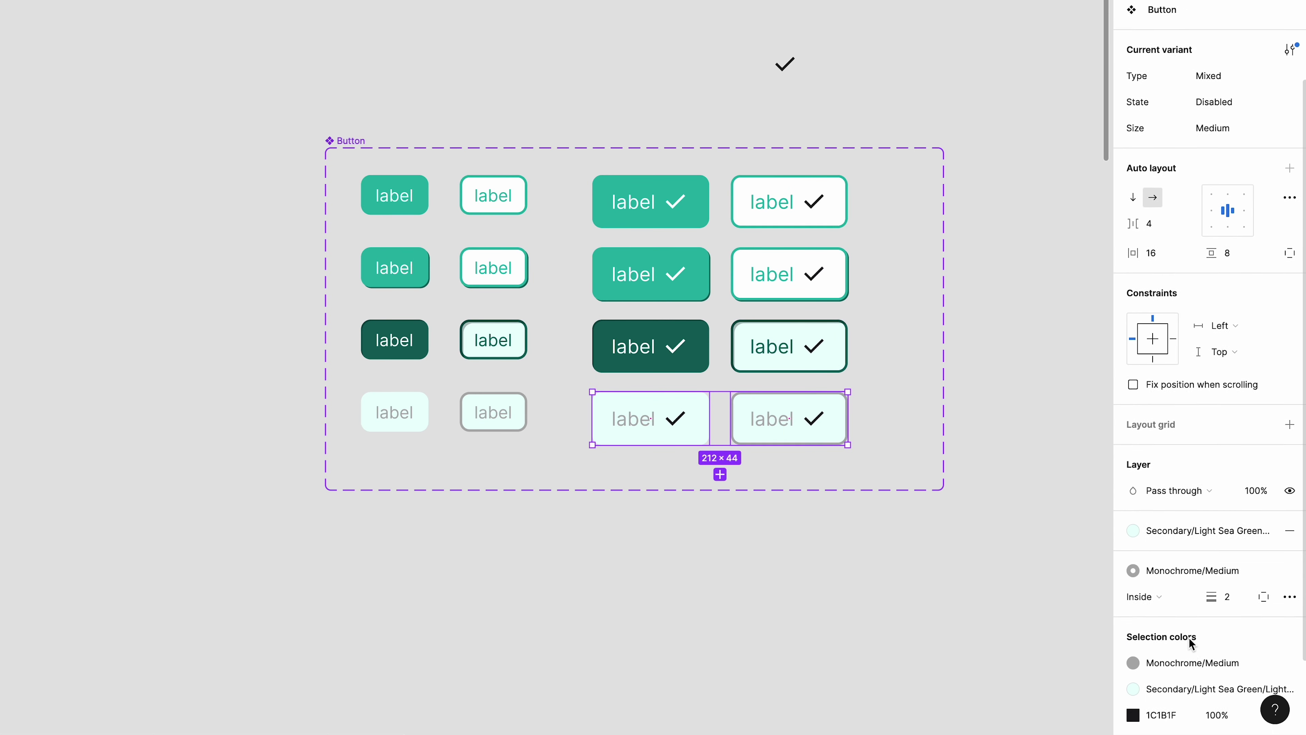
left_click(1263, 619)
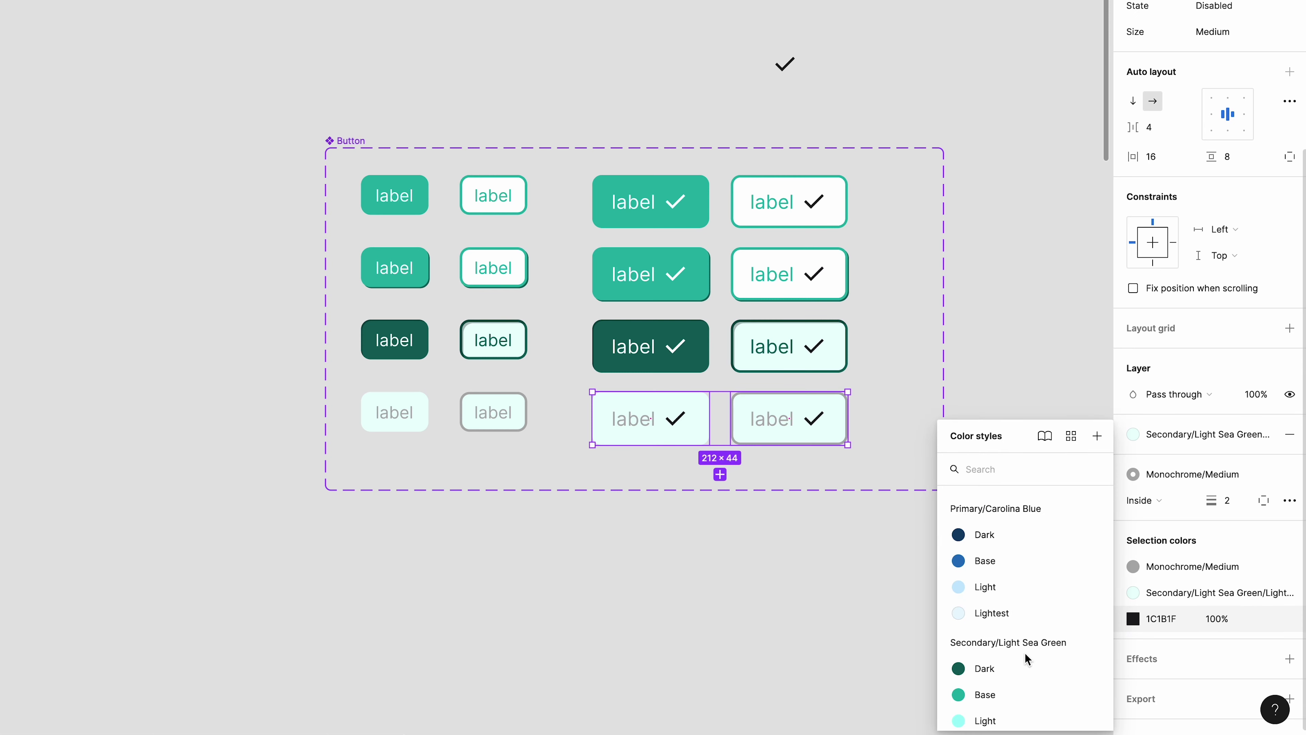
scroll(1025, 659, "down", 3)
left_click(1006, 636)
Apply the teal Light Sea Green Base style to the secondary Hover button's check
left_click(837, 298)
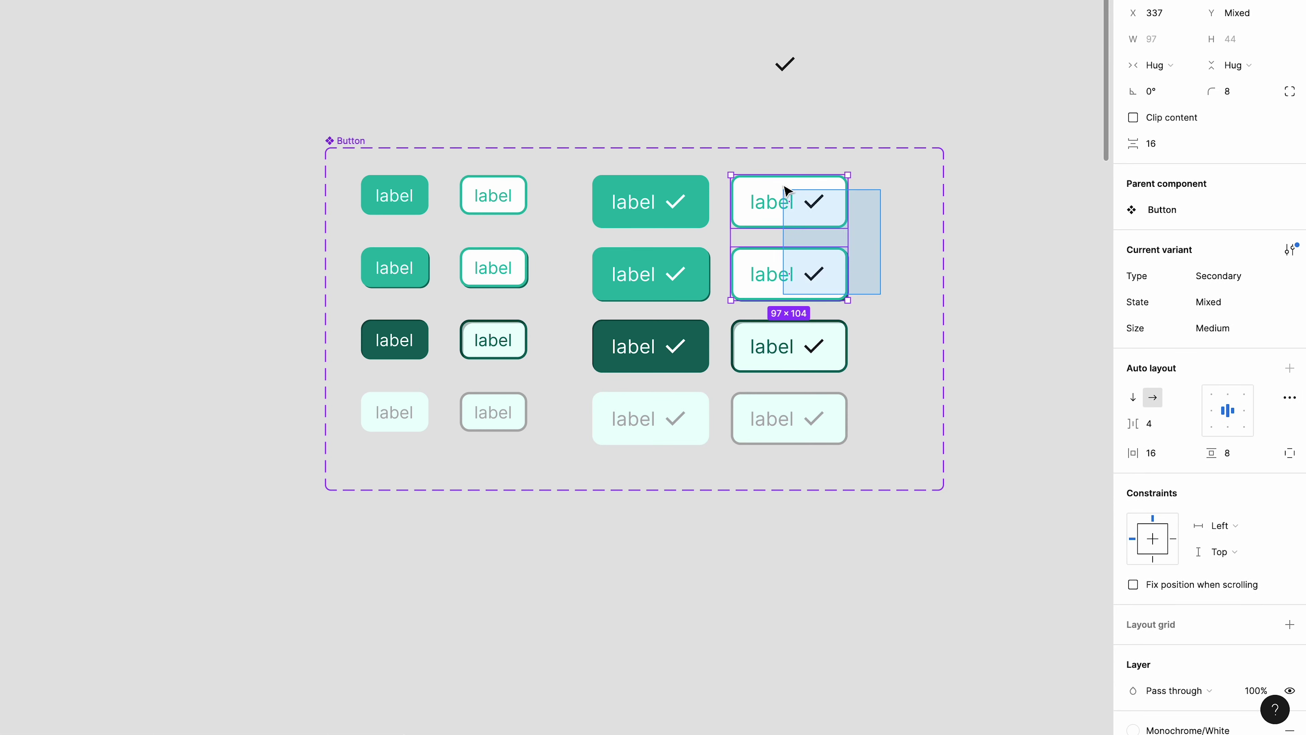
left_click_drag(786, 192, 785, 191)
scroll(1216, 691, "down", 6)
left_click(1289, 604)
left_click(988, 697)
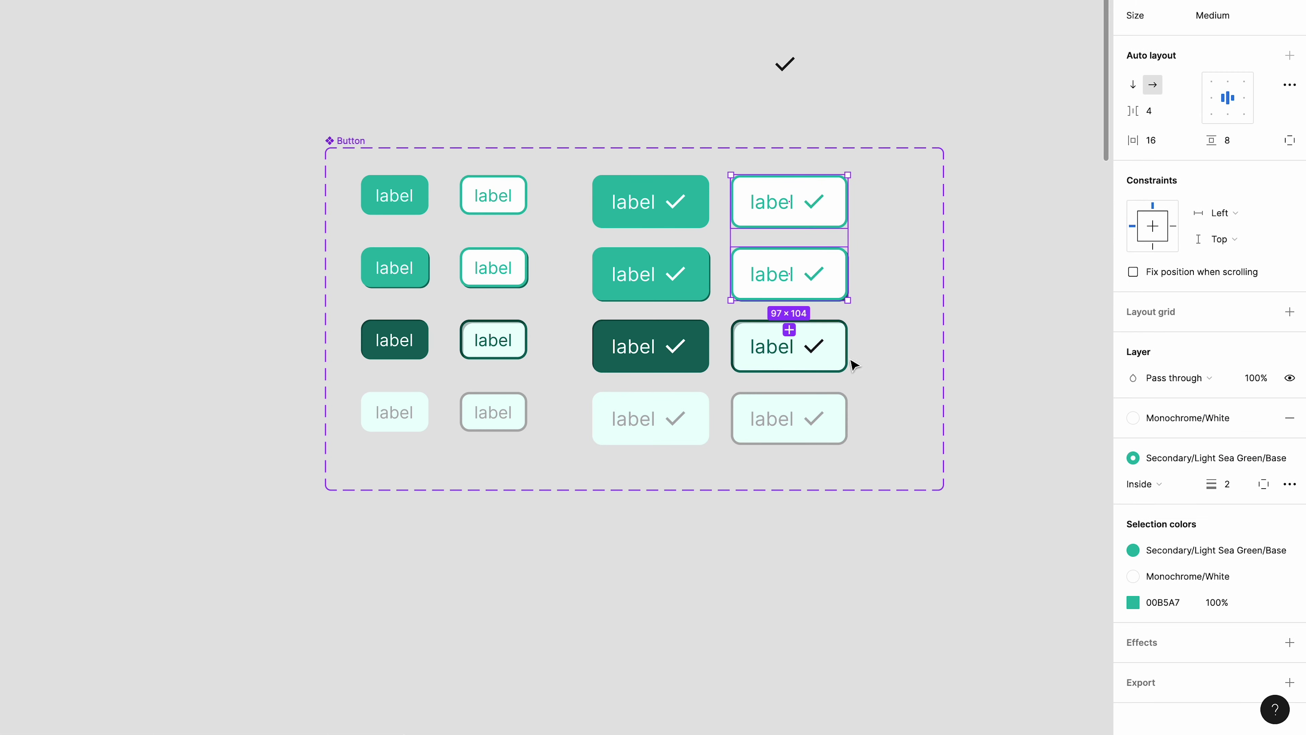
Apply the Dark style to the row-3 secondary button's check
left_click(846, 360)
left_click(1264, 581)
left_click(1018, 666)
left_click(903, 394)
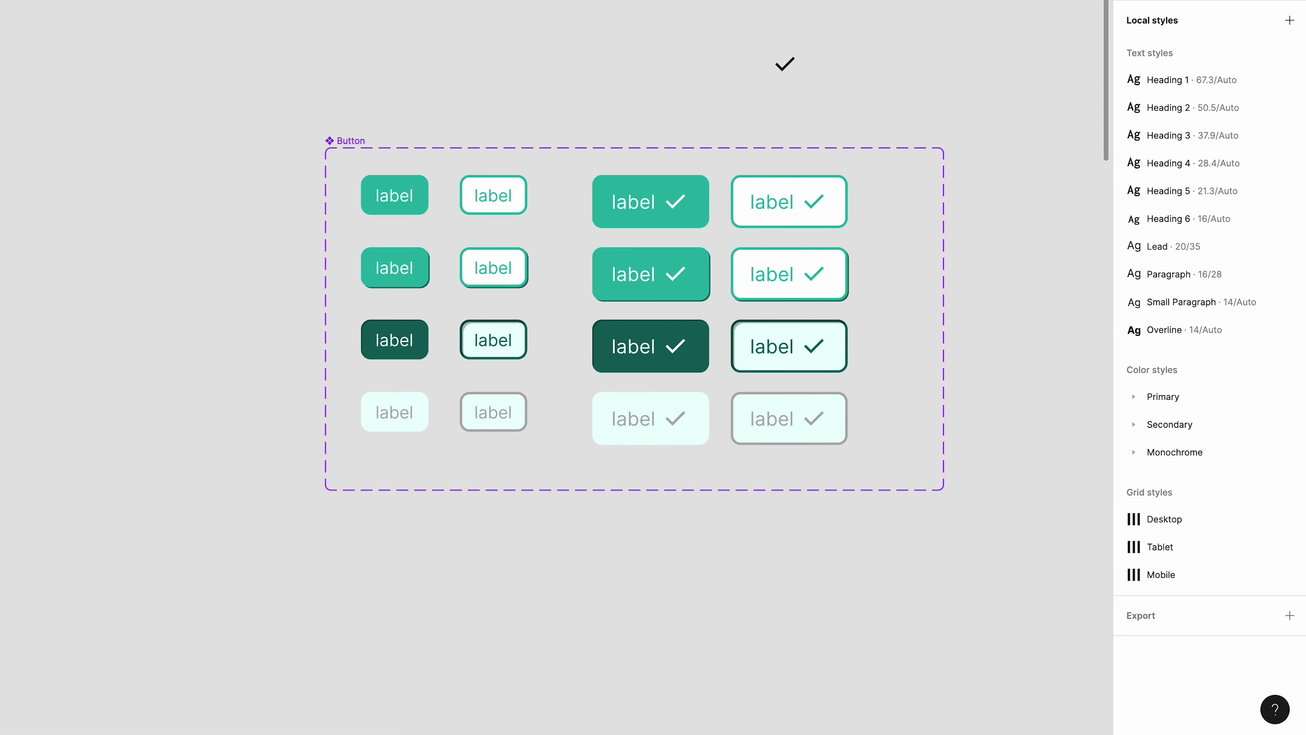
Resize the loose check icon to 16×16 with proportions constrained
scroll(824, 221, "down", 2)
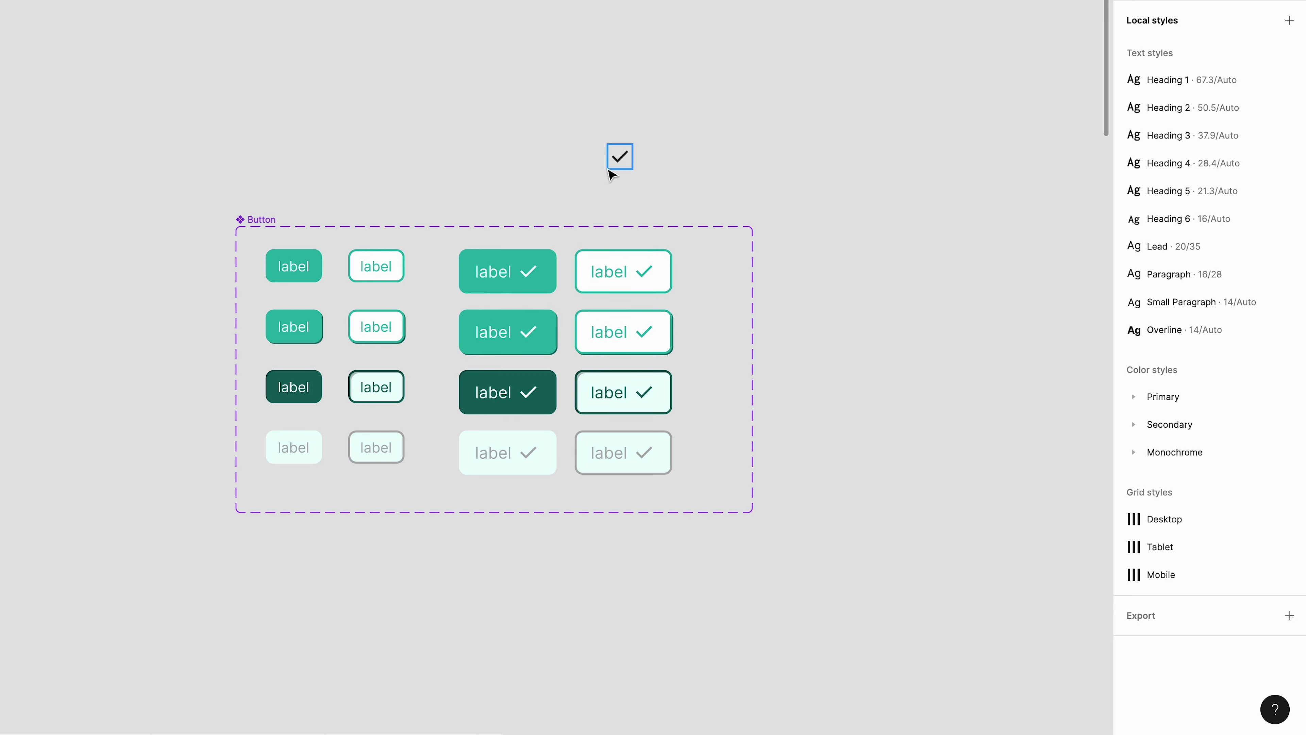
left_click(620, 161)
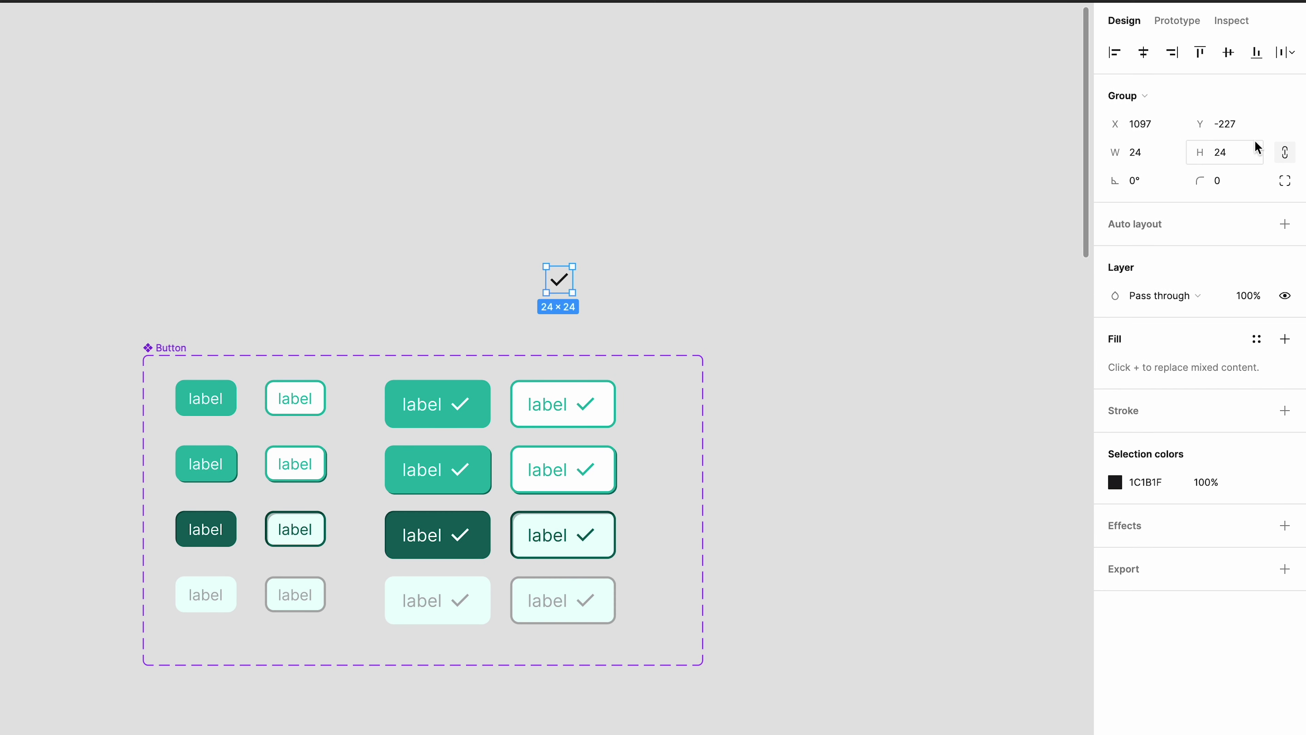
left_click(1284, 152)
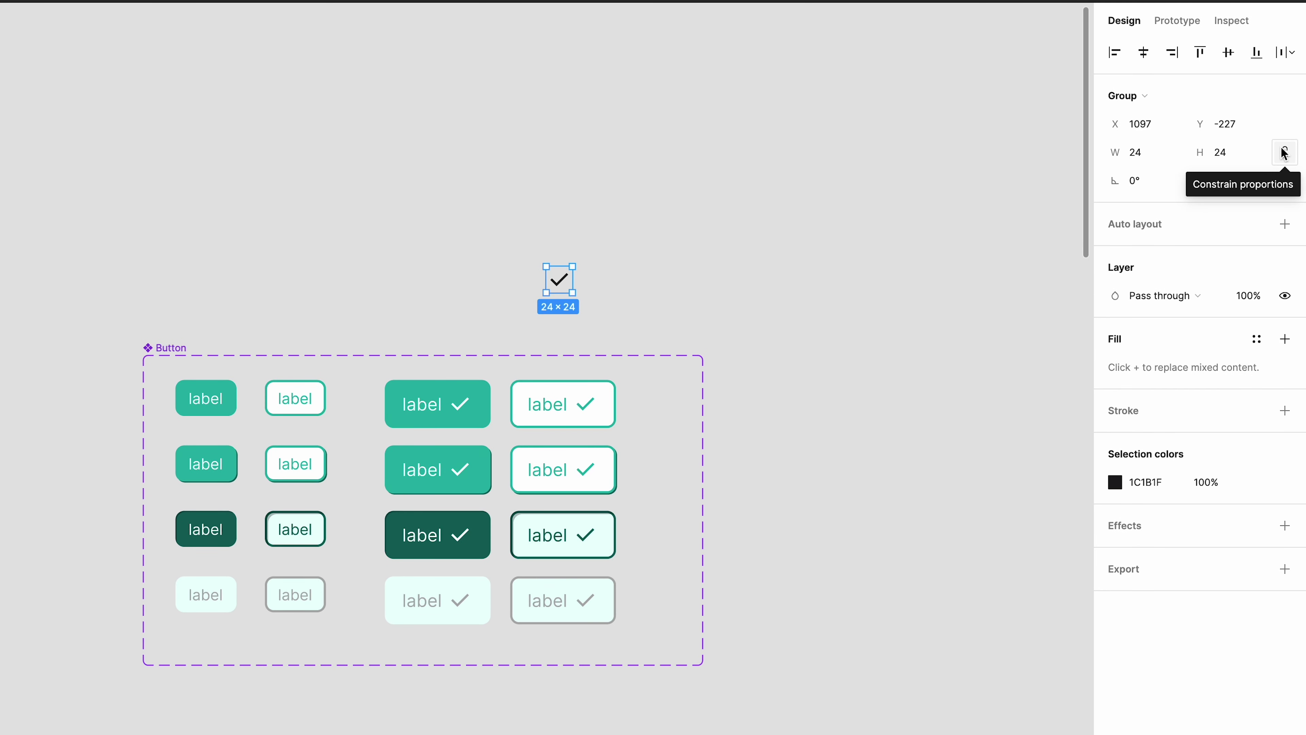
left_click(1250, 154)
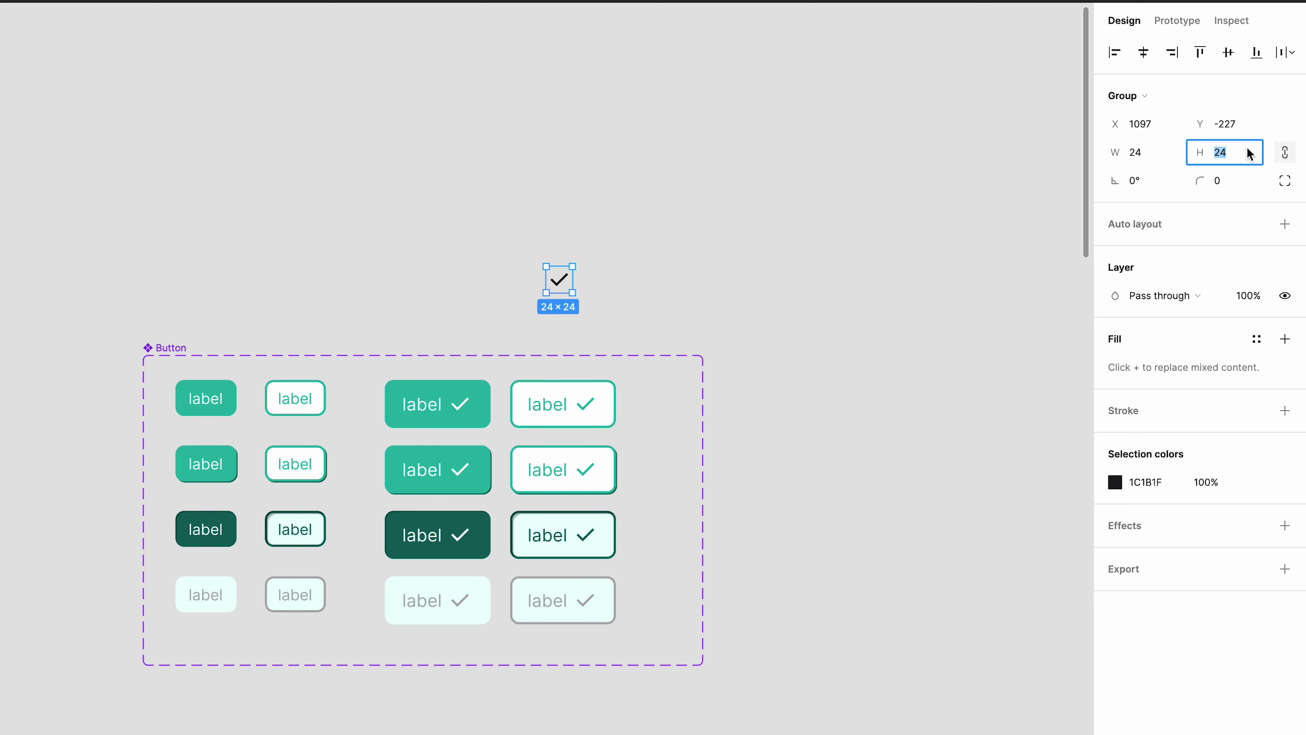
type("16")
key("Return")
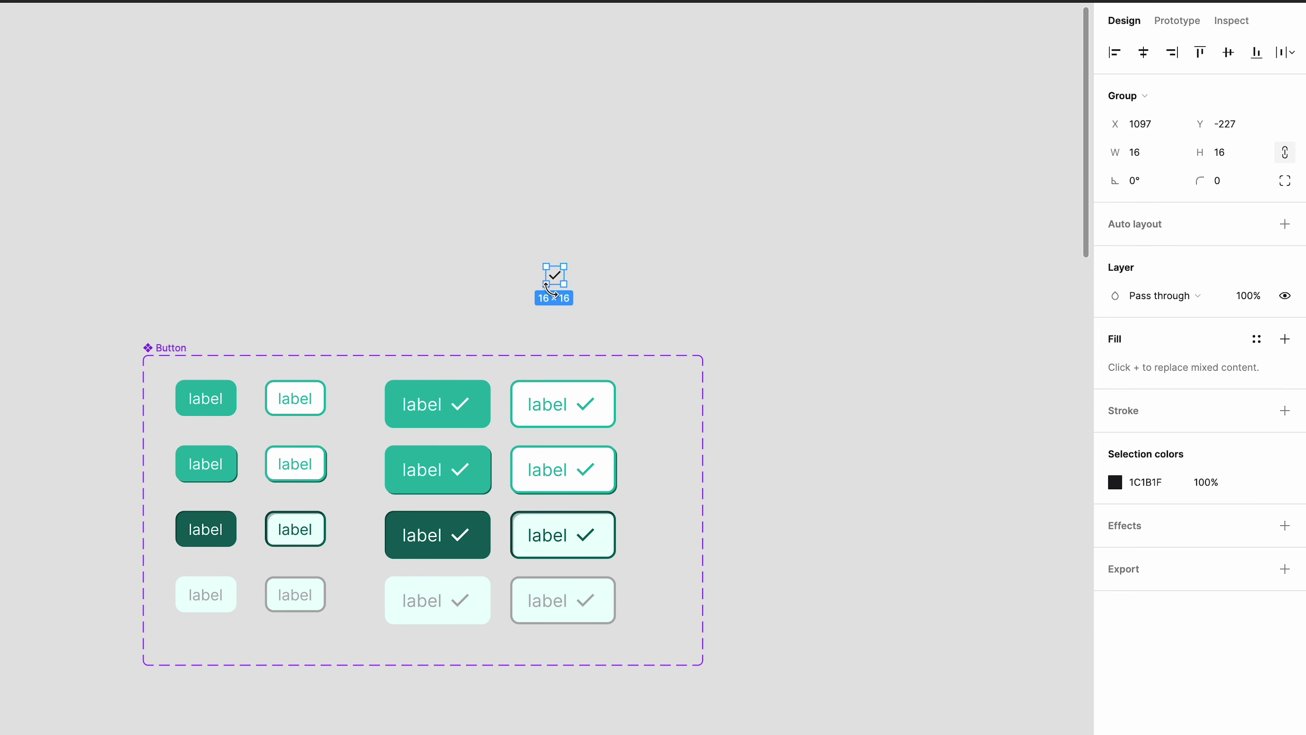
scroll(550, 291, "up", 2)
scroll(556, 288, "down", 1)
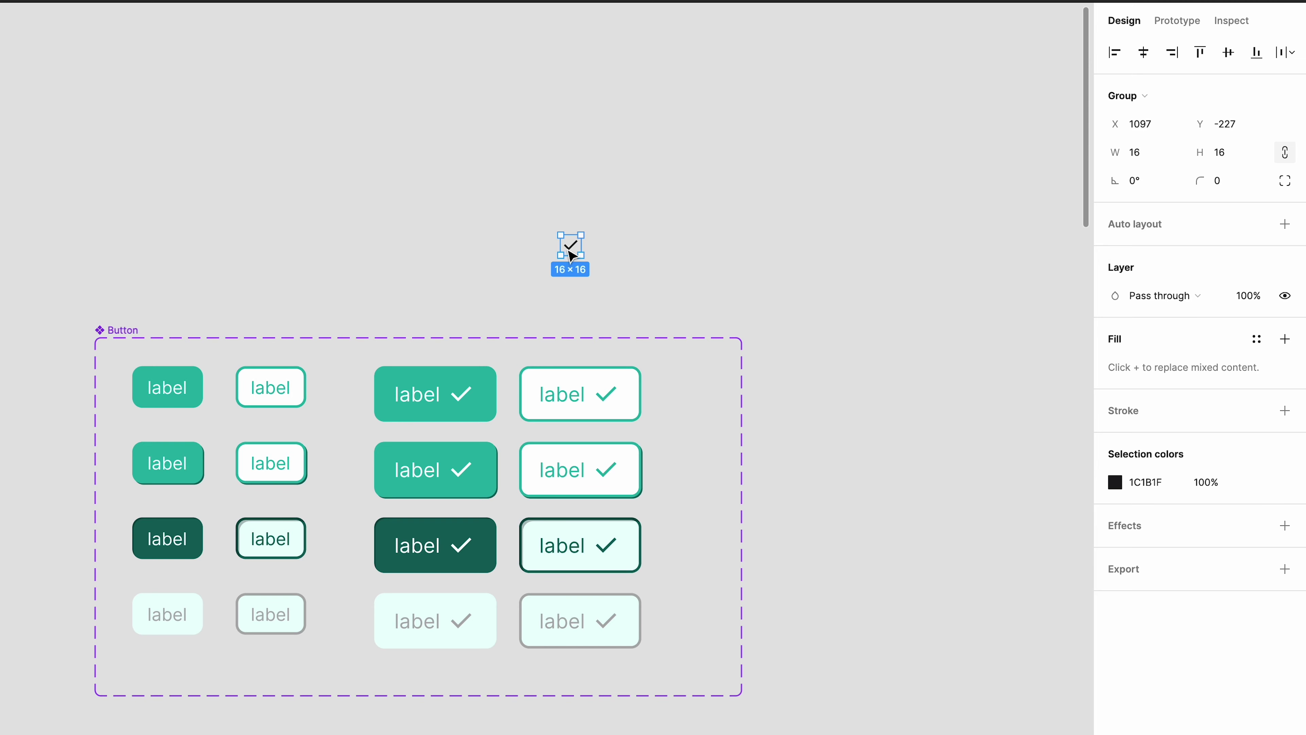
Paste the 16×16 checkmark into each small button variant
left_click(275, 391)
key("ctrl+v")
left_click(277, 466)
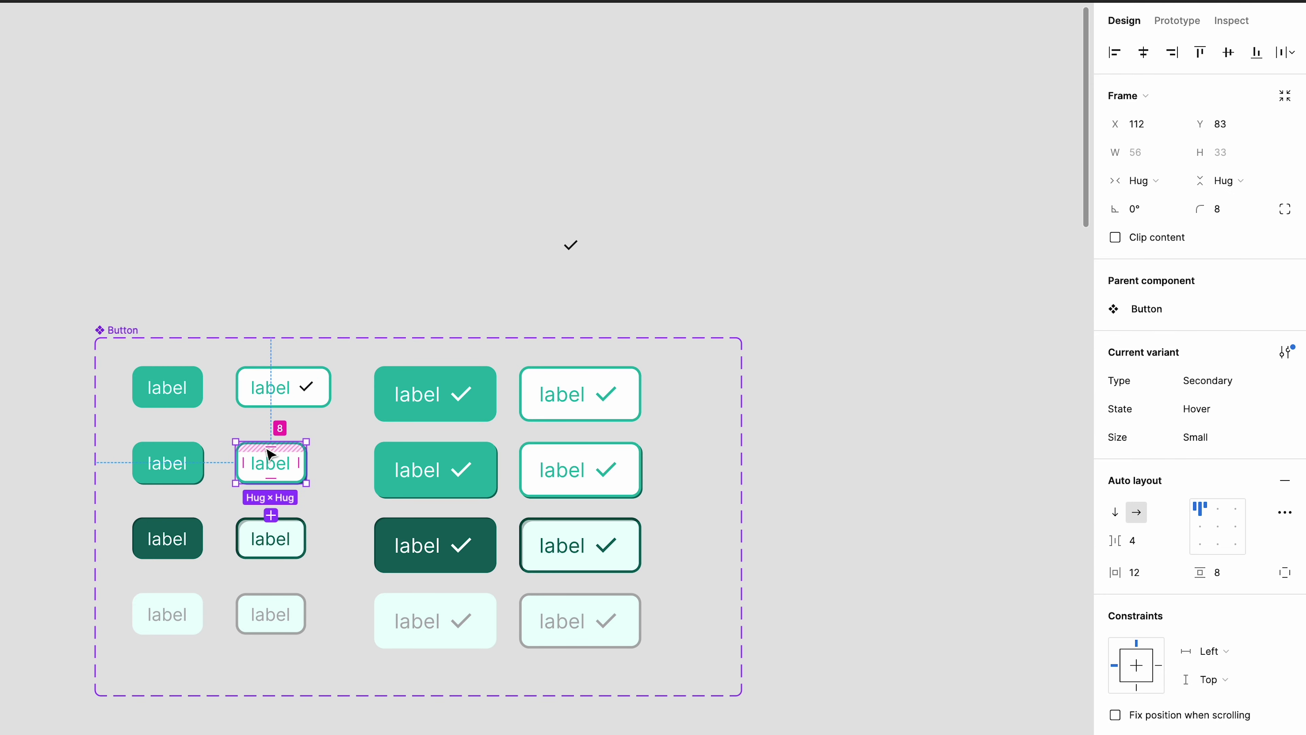
key("ctrl+v")
left_click(277, 540)
key("ctrl+v")
left_click(280, 618)
key("ctrl+v")
left_click(167, 614)
key("ctrl+v")
left_click(167, 538)
key("ctrl+v")
Colour the small primary buttons' checks with the White style
left_click(167, 463)
key("ctrl+v")
left_click(167, 388)
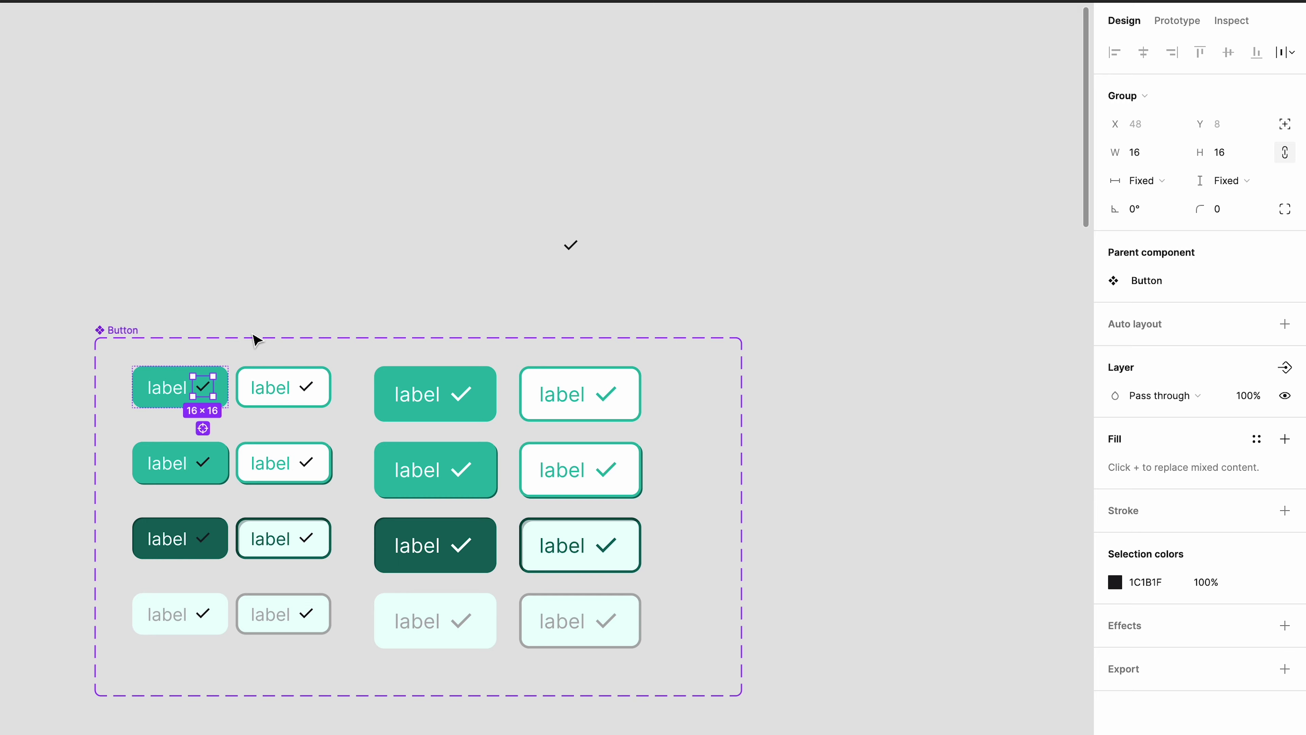
left_click(214, 529, "shift")
left_click(1256, 539)
left_click(956, 704)
Colour the row-4 disabled small buttons' checks with the grey Medium style
left_click(203, 613)
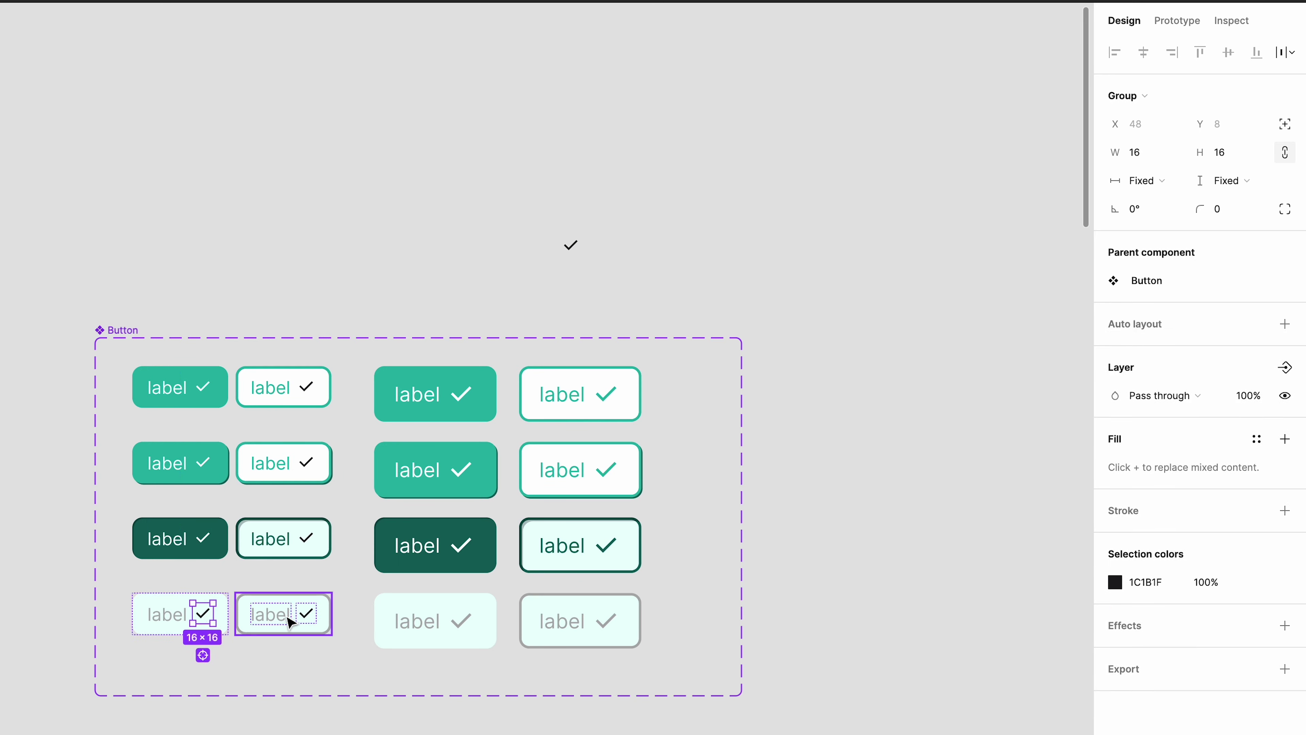
left_click(306, 613, "shift")
left_click(1257, 539)
left_click(957, 720)
Colour the small secondary checks Dark in row 3 and teal Base in rows 1–2
left_click(306, 537)
left_click(1256, 715)
left_click(957, 668)
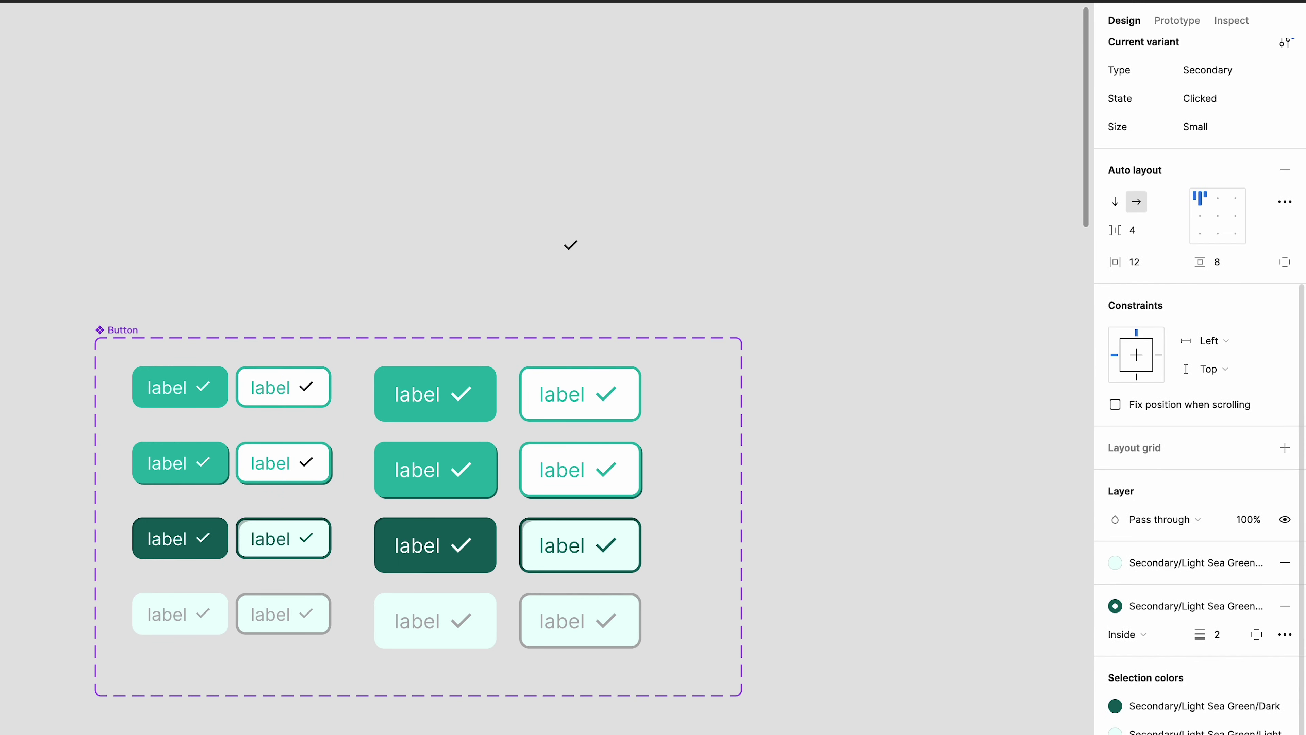
left_click(283, 463)
left_click(283, 387, "shift")
left_click(825, 702)
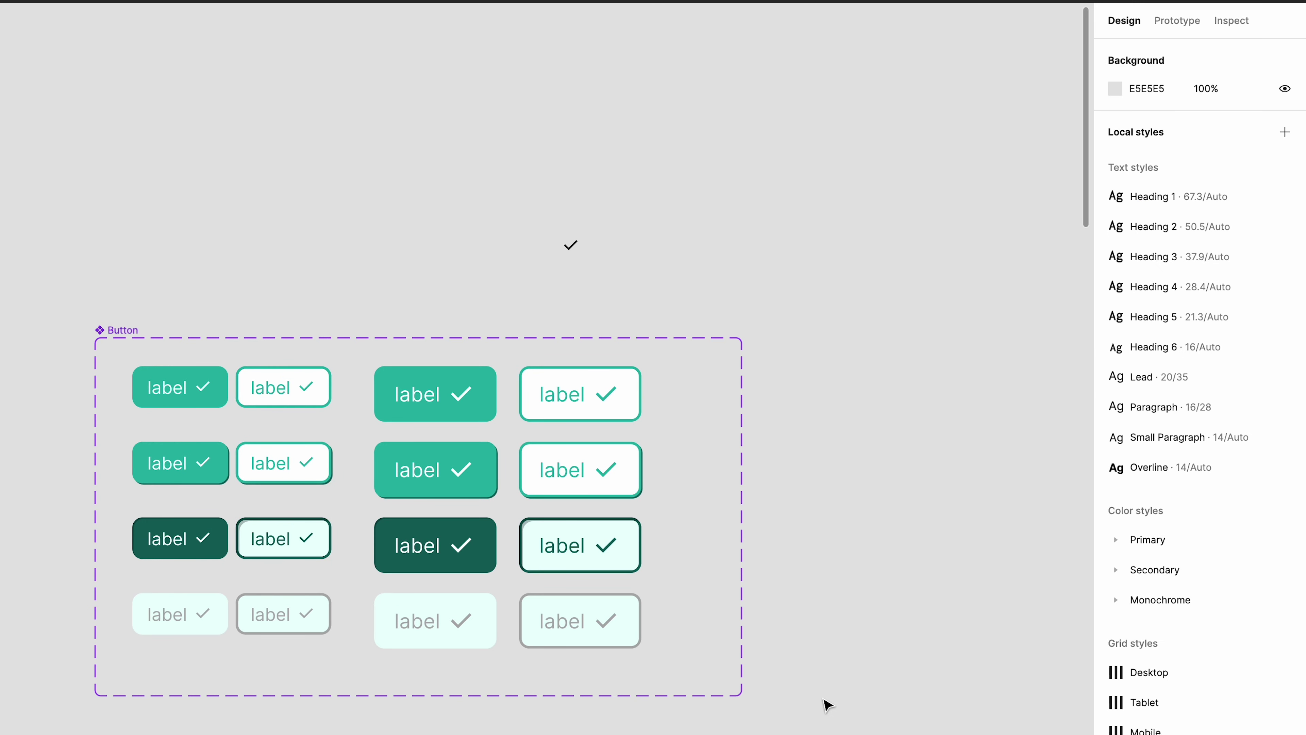
Widen the Button component set and spread its button columns further apart
left_click(210, 397)
left_click(129, 332)
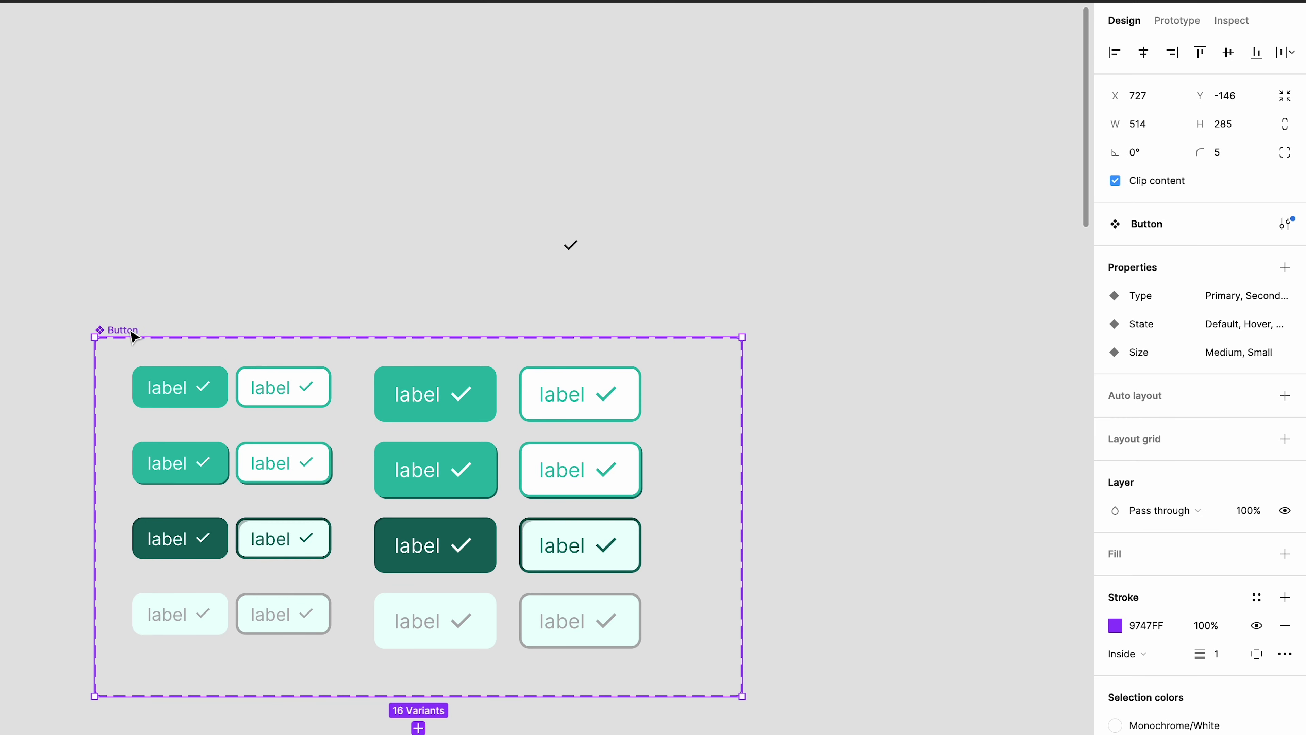
left_click_drag(759, 525, 880, 524)
left_click_drag(711, 655, 758, 396)
left_click_drag(540, 656, 598, 420)
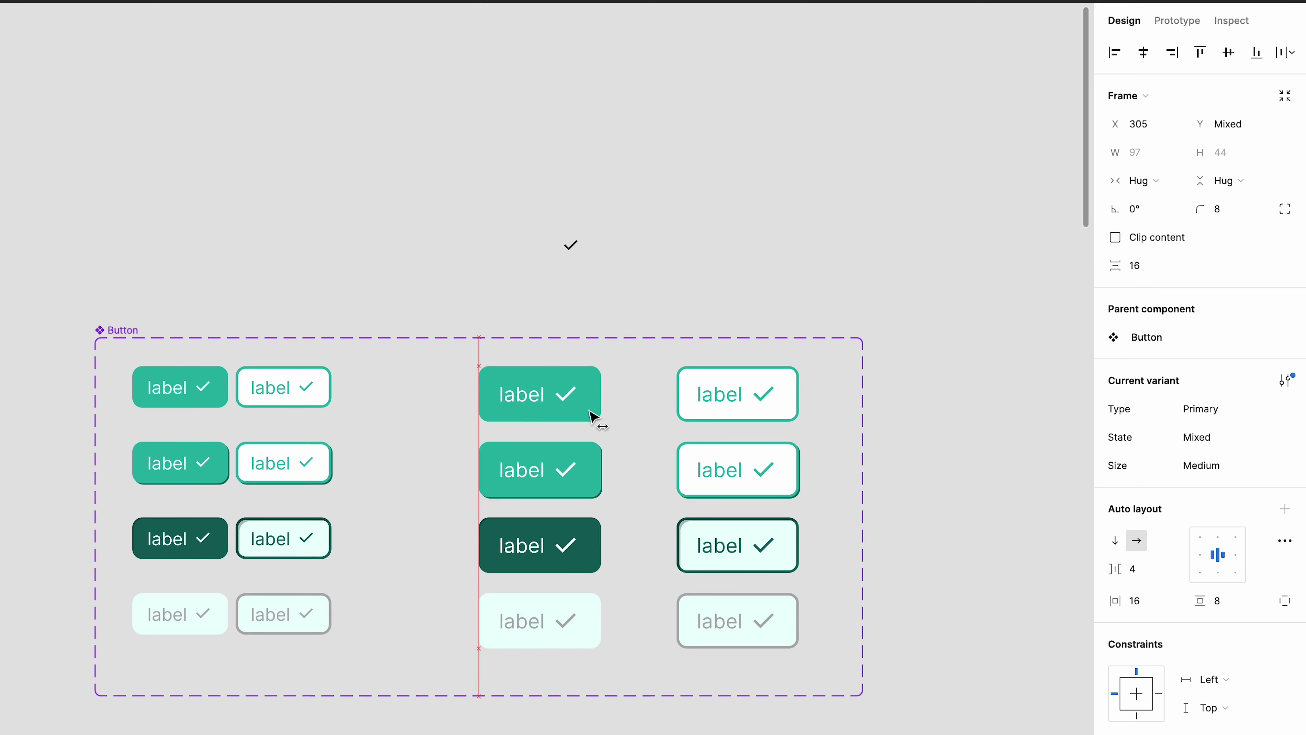
left_click_drag(373, 627, 385, 399)
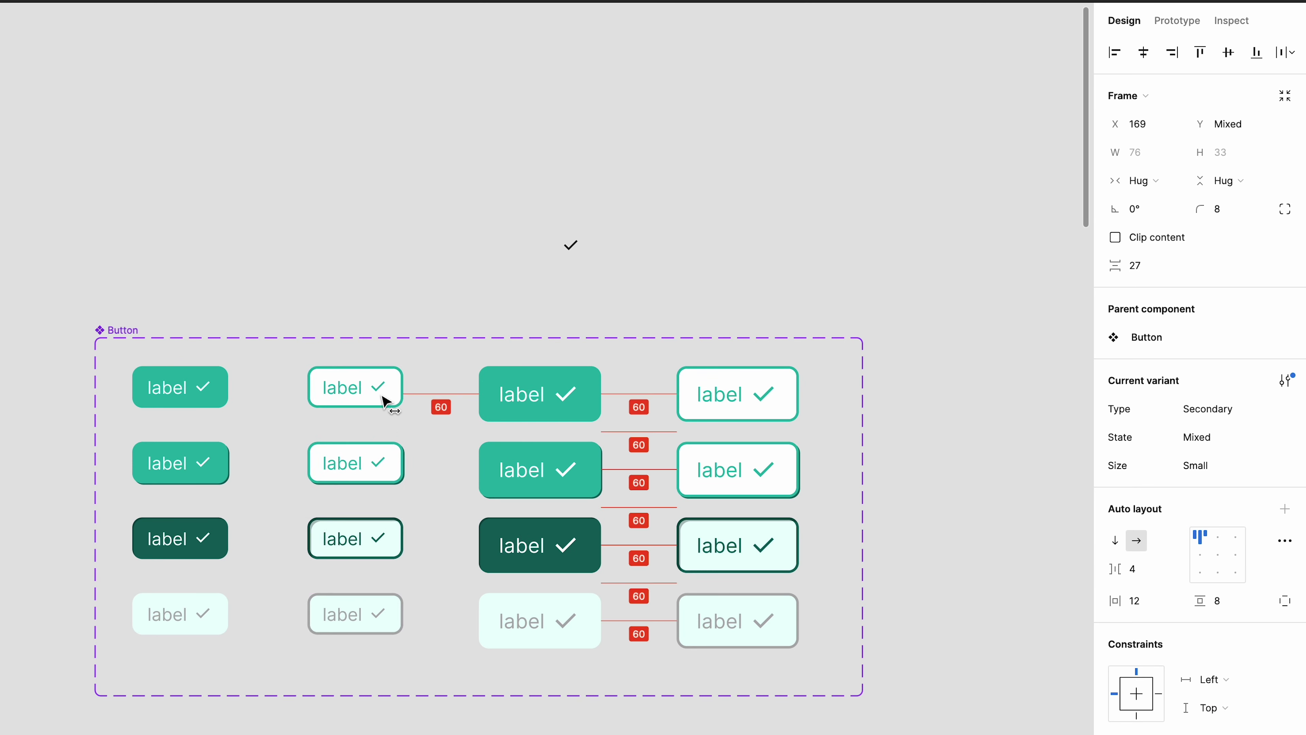
Add a leading checkmark before the label in the first-column buttons
double_click(206, 396)
key("Left")
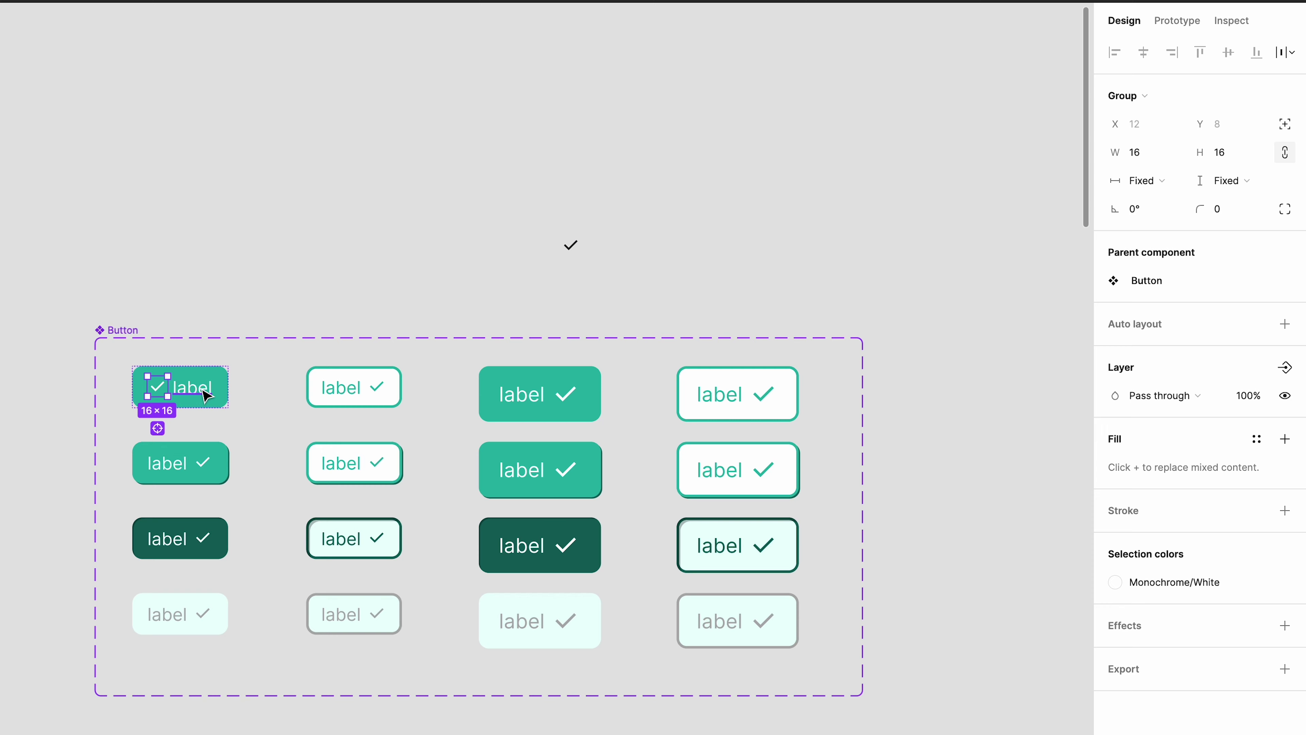
key("Right")
key("Left")
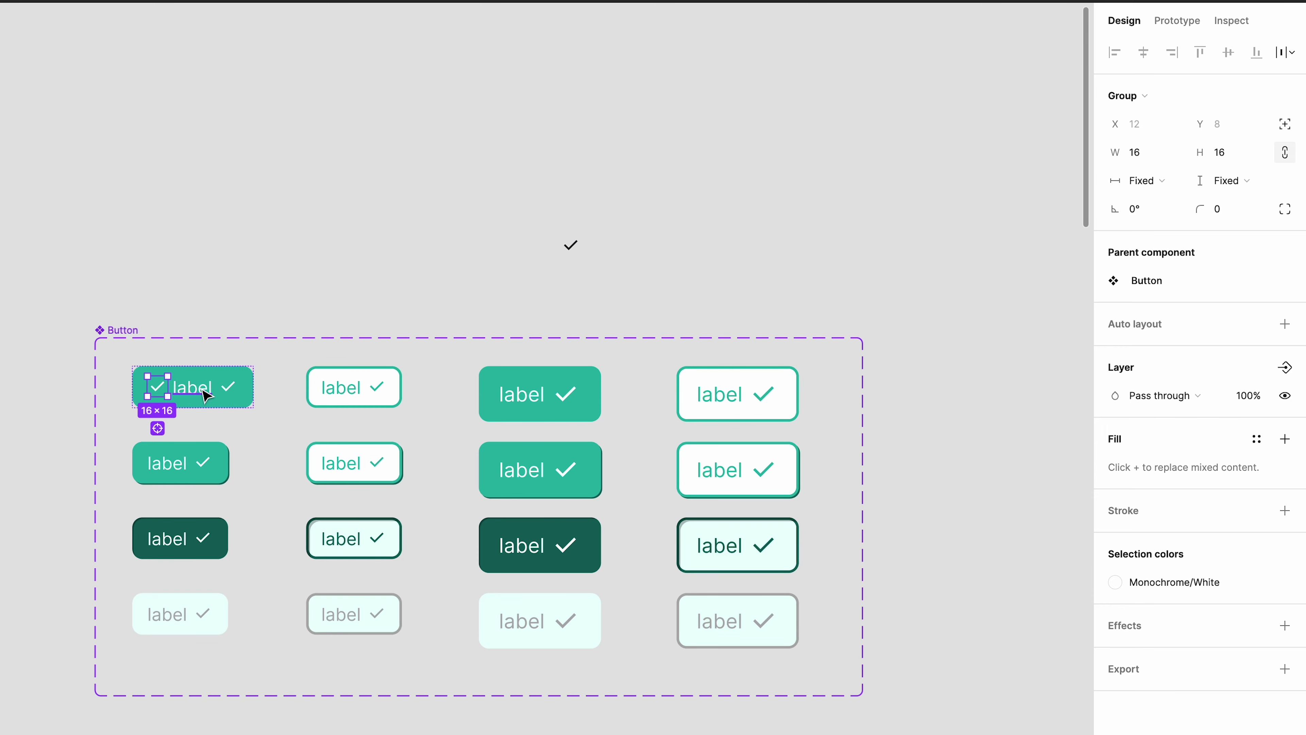
left_click(211, 471)
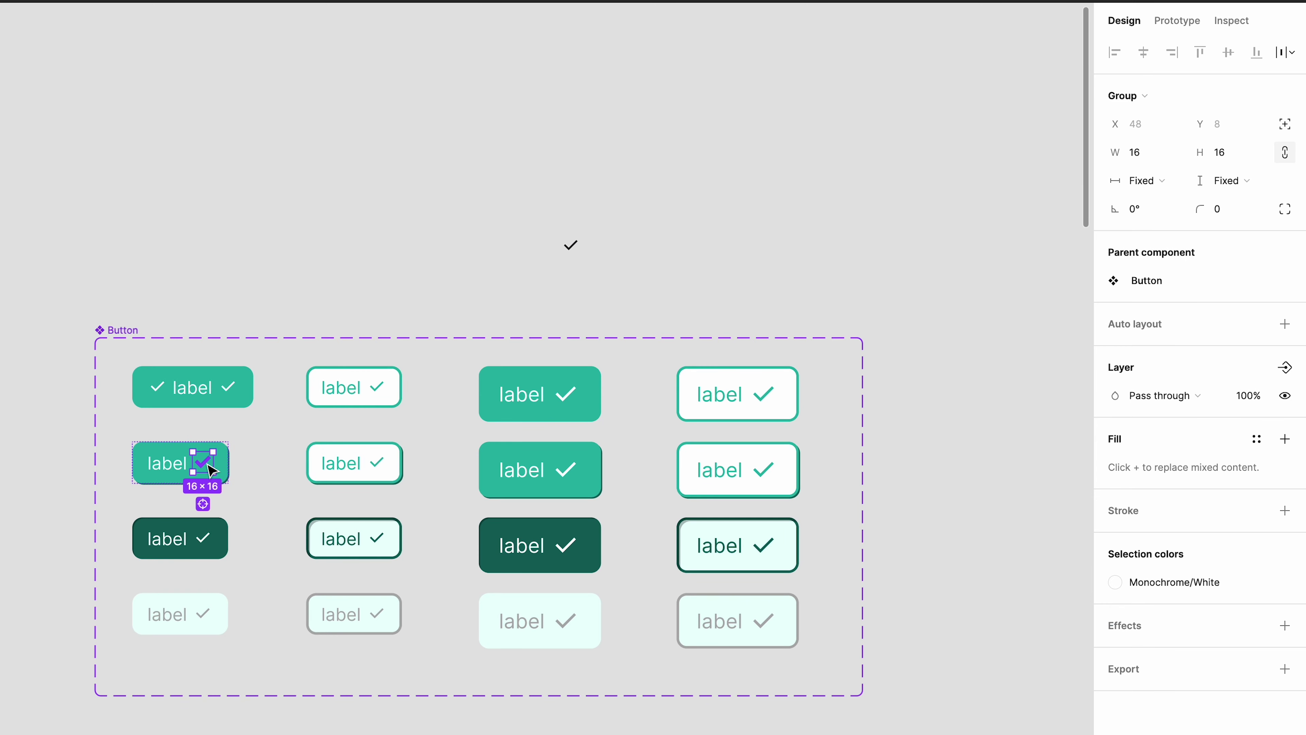
key("ctrl+v")
left_click(204, 538)
key("ctrl+v")
left_click(204, 614)
key("ctrl+v")
Paste leading checkmarks before the labels in the remaining columns' variants
left_click(377, 614)
key("ctrl+v")
left_click(381, 544)
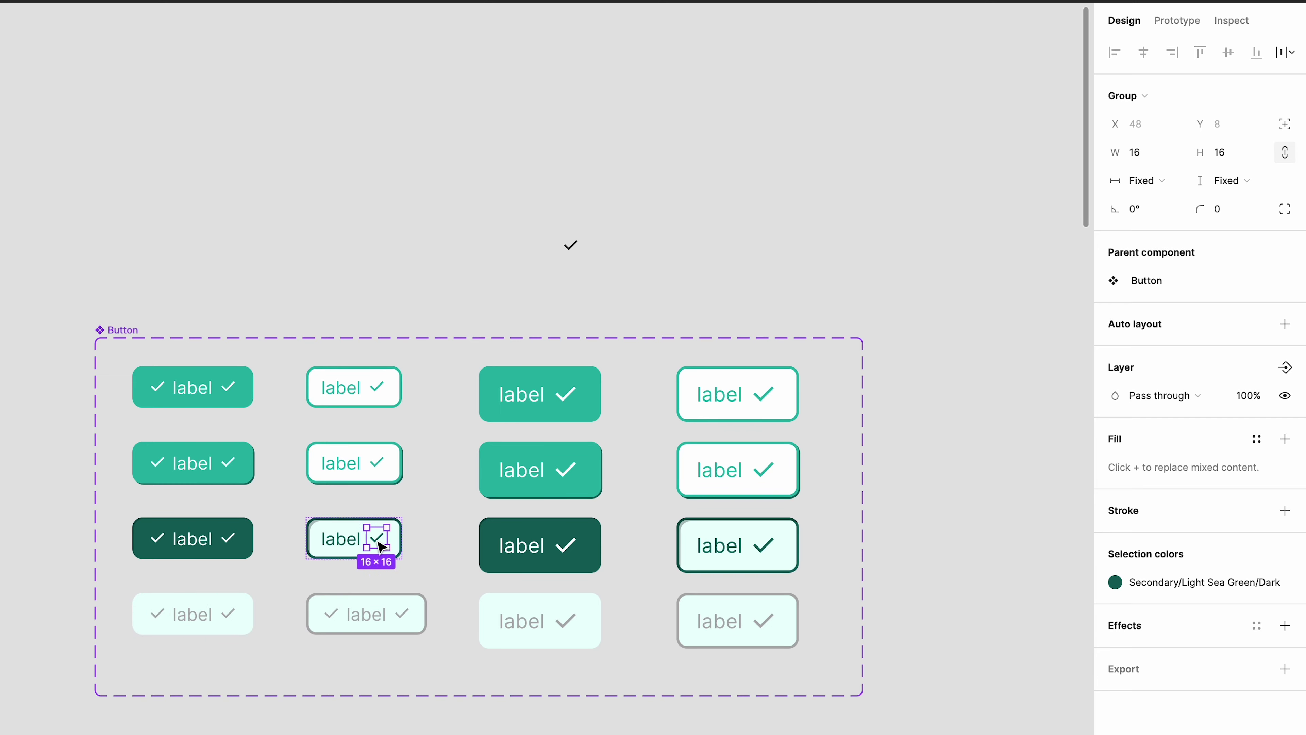
key("ctrl+v")
left_click(377, 462)
key("ctrl+v")
left_click(377, 386)
key("ctrl+v")
left_click(565, 394)
key("ctrl+v")
left_click(566, 470)
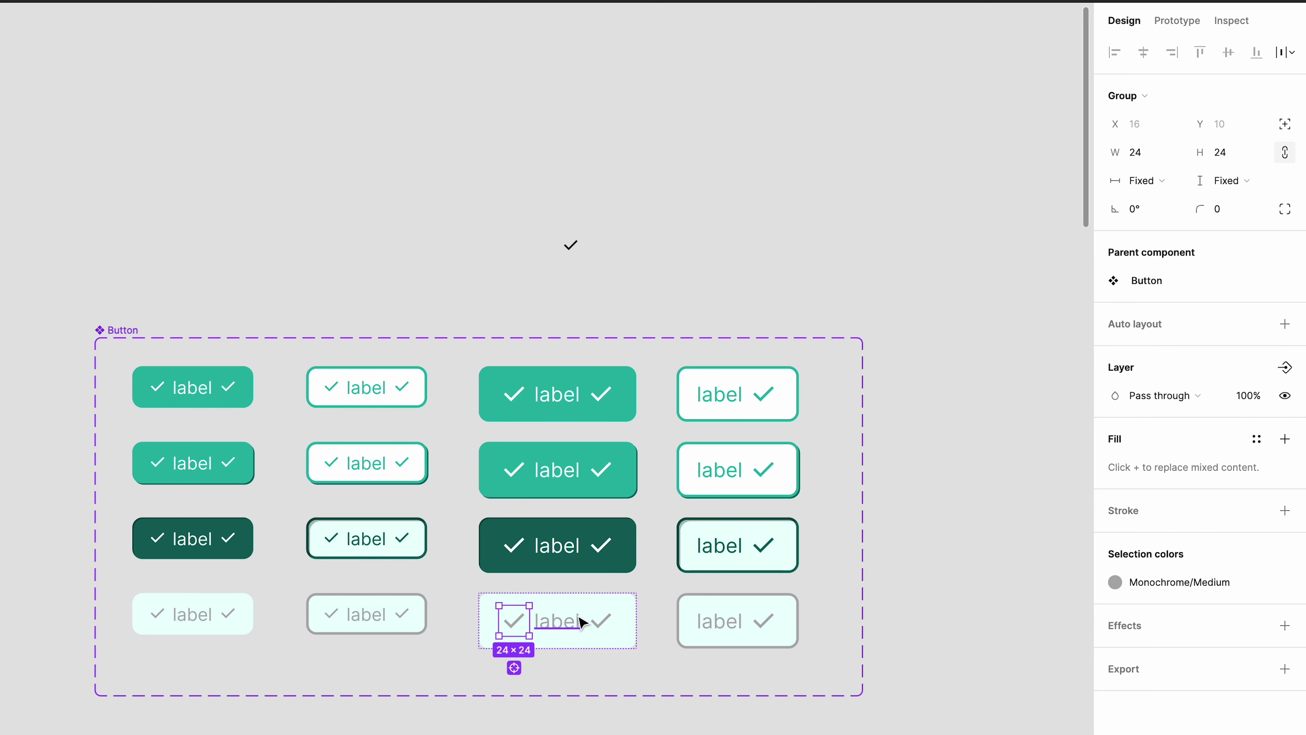
key("ctrl+v")
left_click(763, 544)
key("ctrl+v")
left_click(763, 469)
key("ctrl+v")
left_click(763, 394)
key("ctrl+v")
left_click(895, 438)
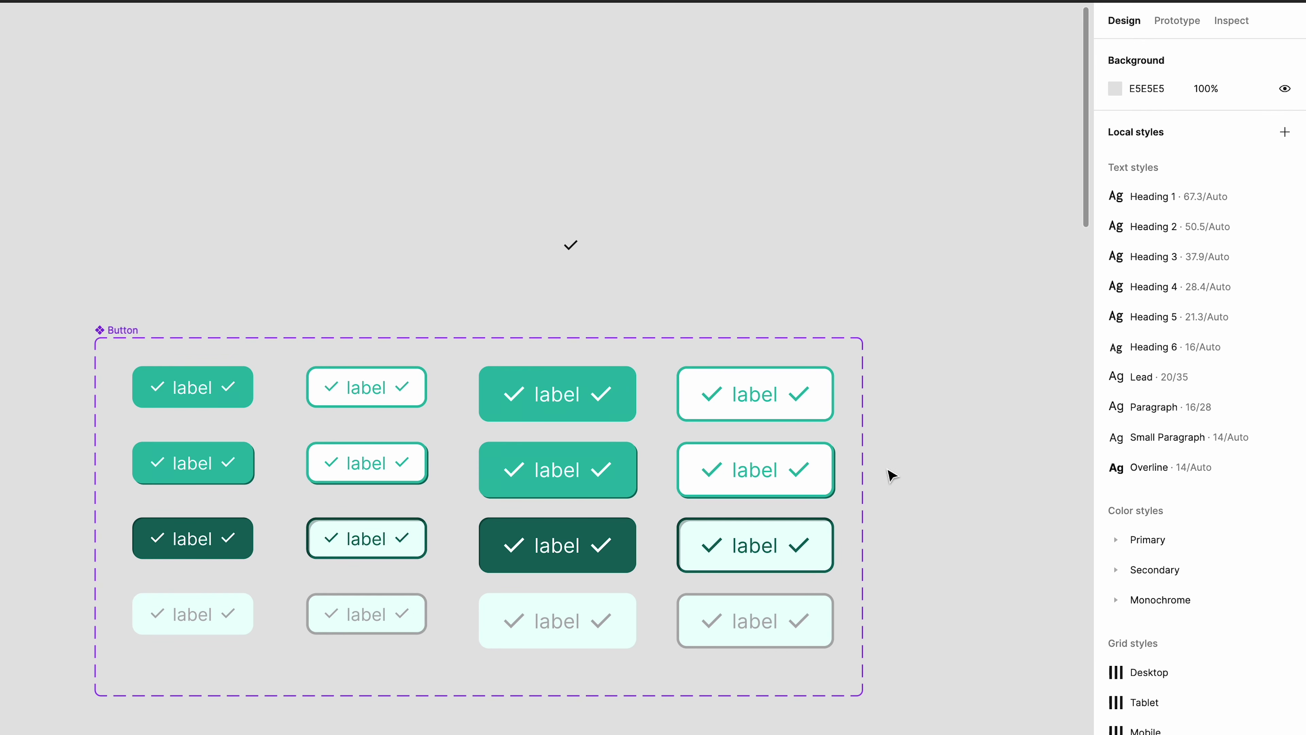
Select all 16 label layers and link their visibility to a new boolean property 'Has text'
double_click(557, 404)
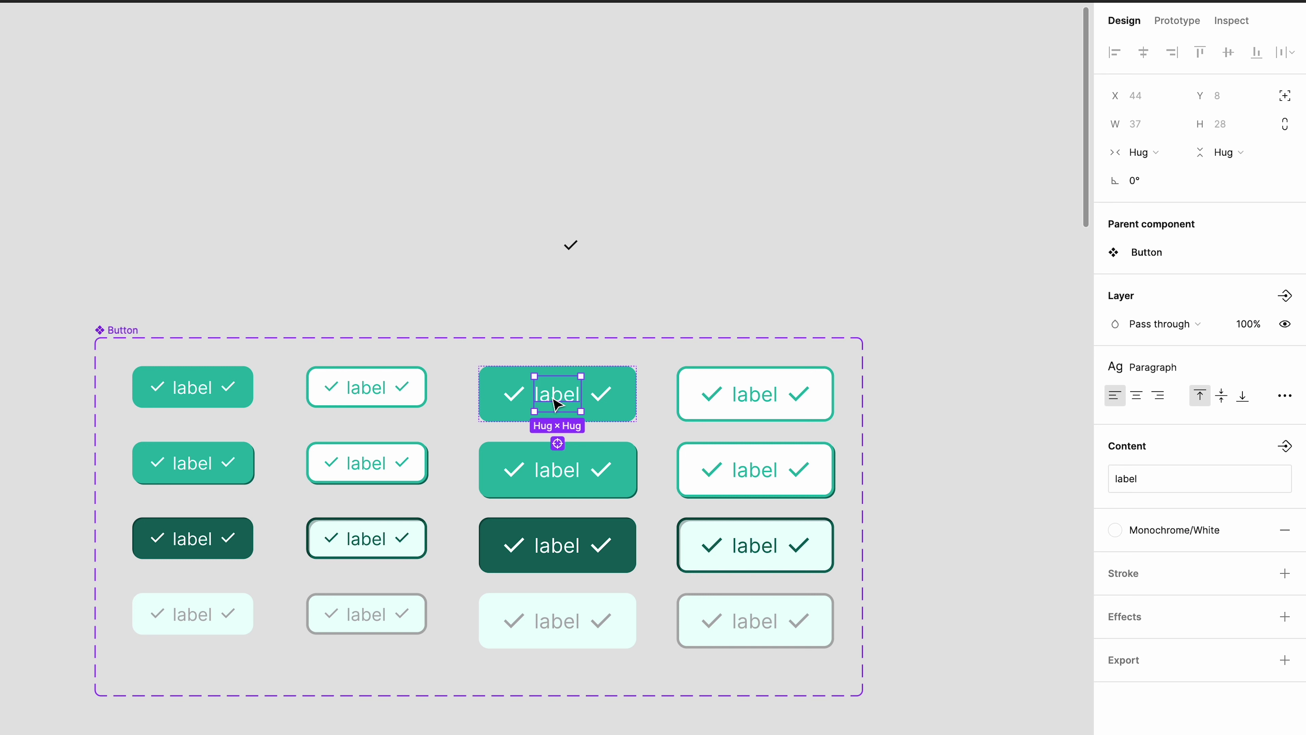
left_click(557, 443)
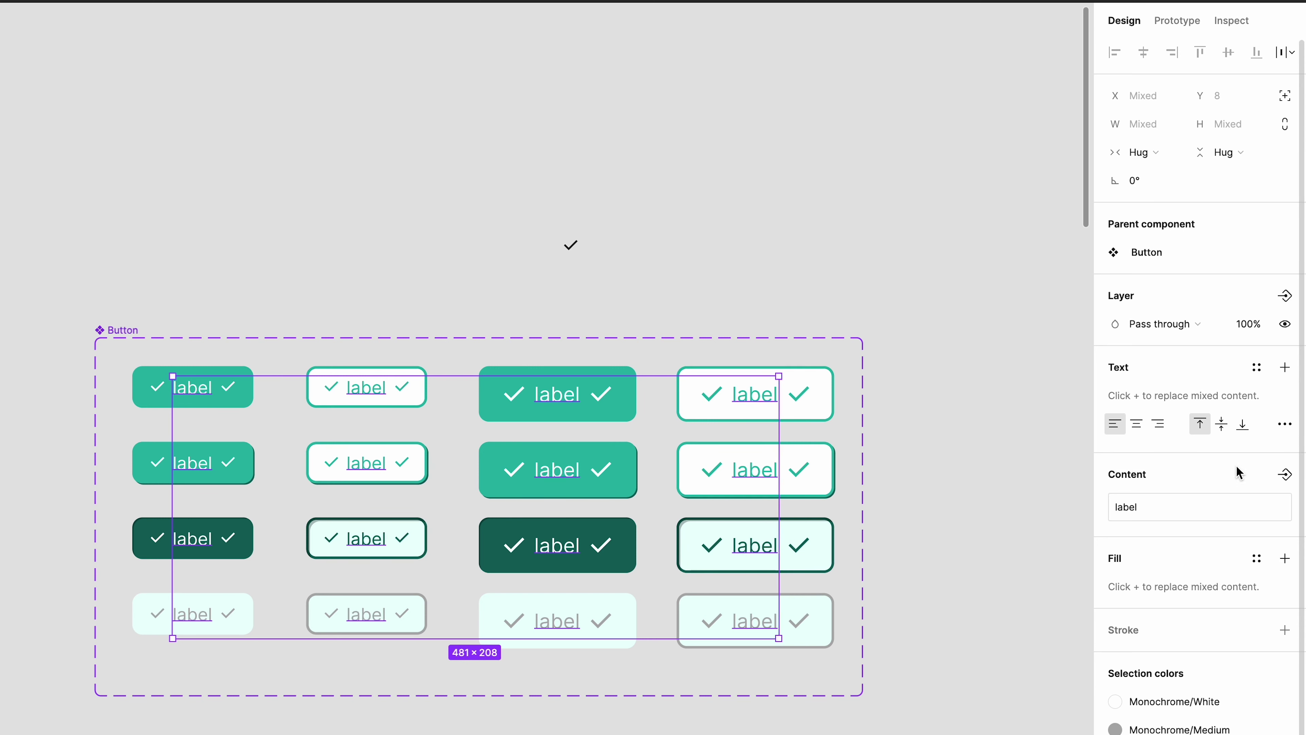
left_click(1284, 298)
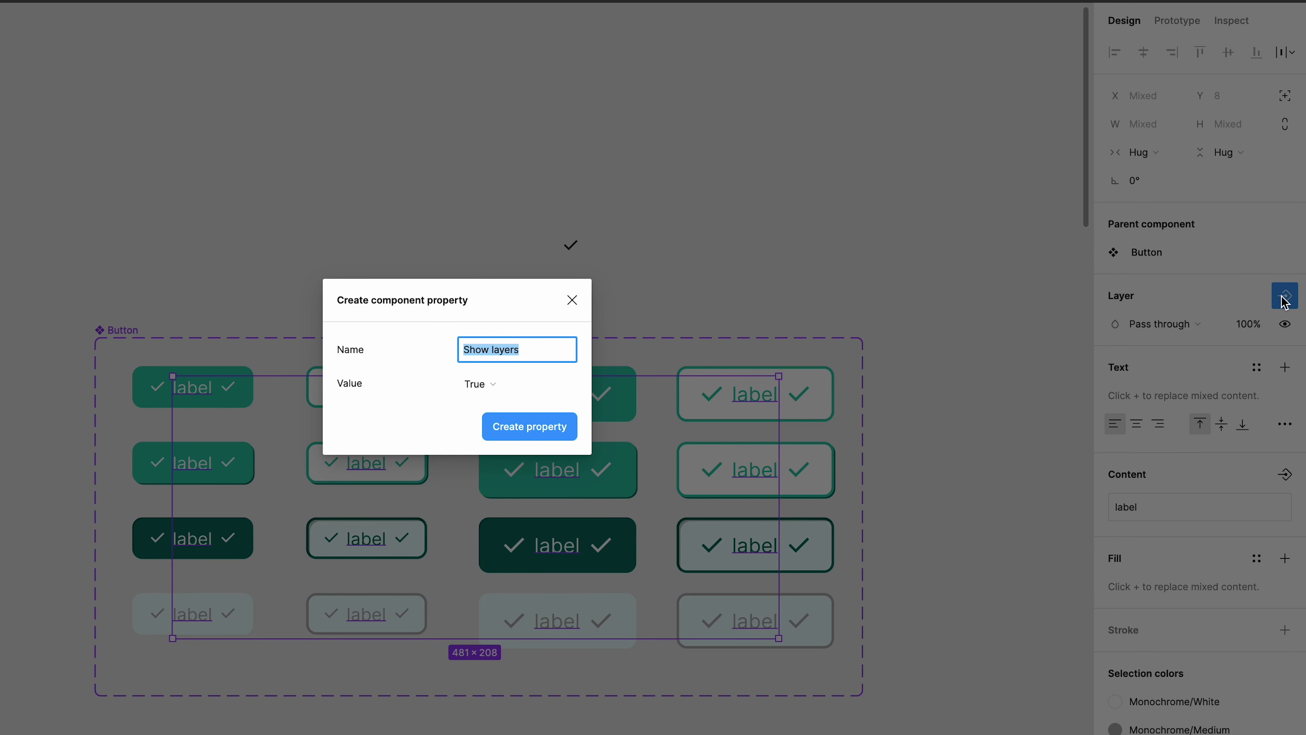
type("Has text")
left_click(517, 434)
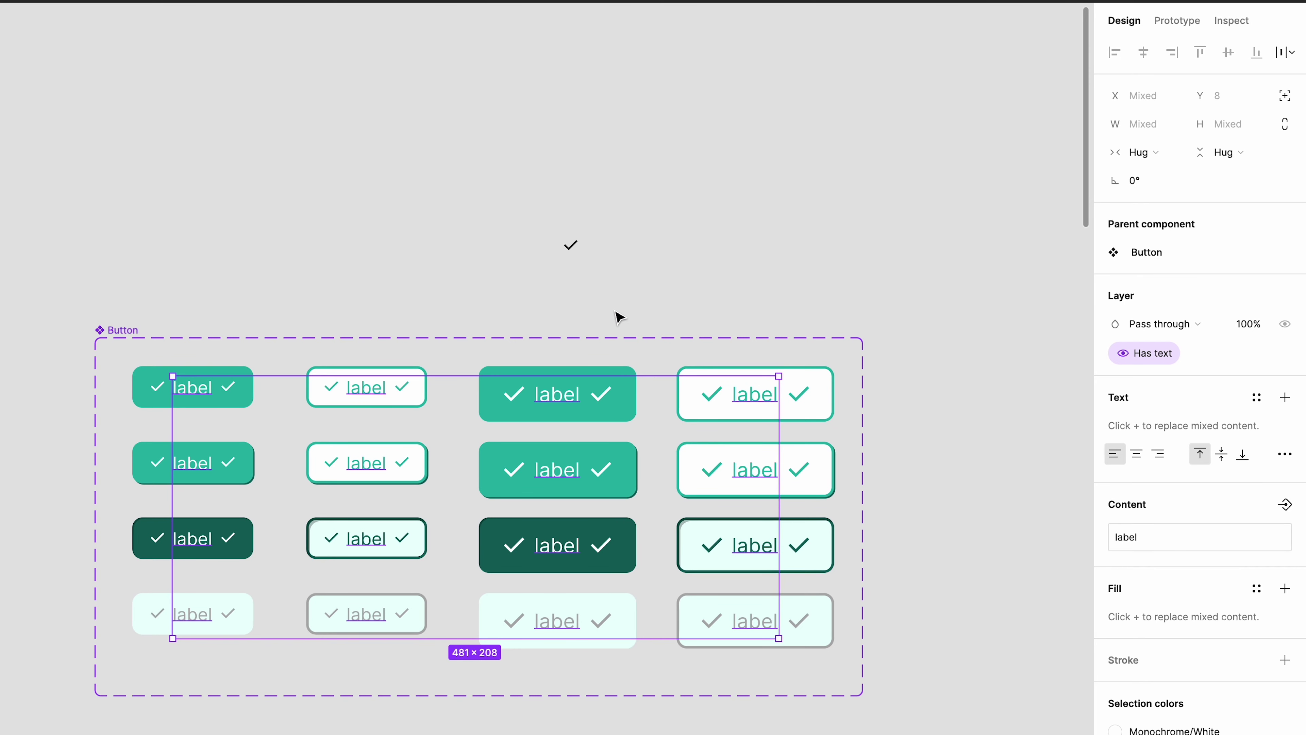
left_click(566, 393)
left_click_drag(566, 396, 993, 395, "alt")
scroll(992, 396, "right", 5)
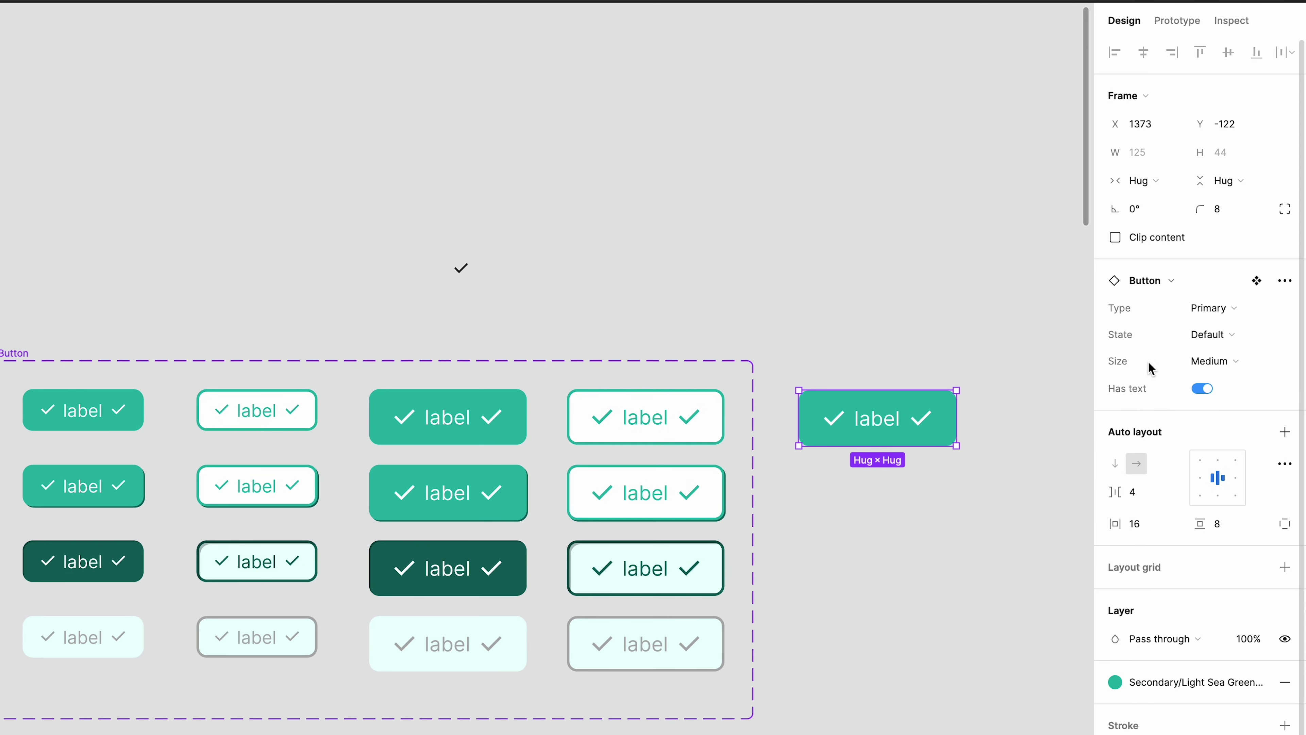
left_click(1201, 391)
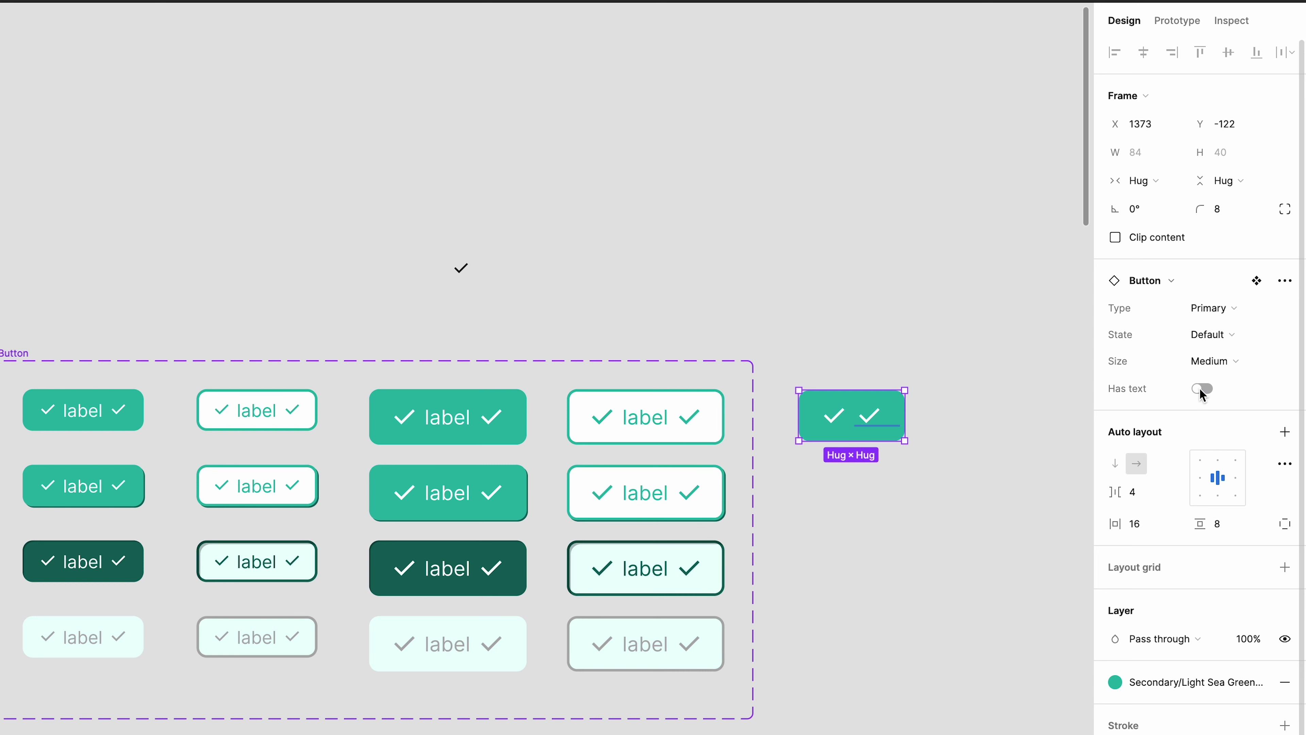
left_click(1202, 392)
left_click(1201, 391)
left_click(1201, 391)
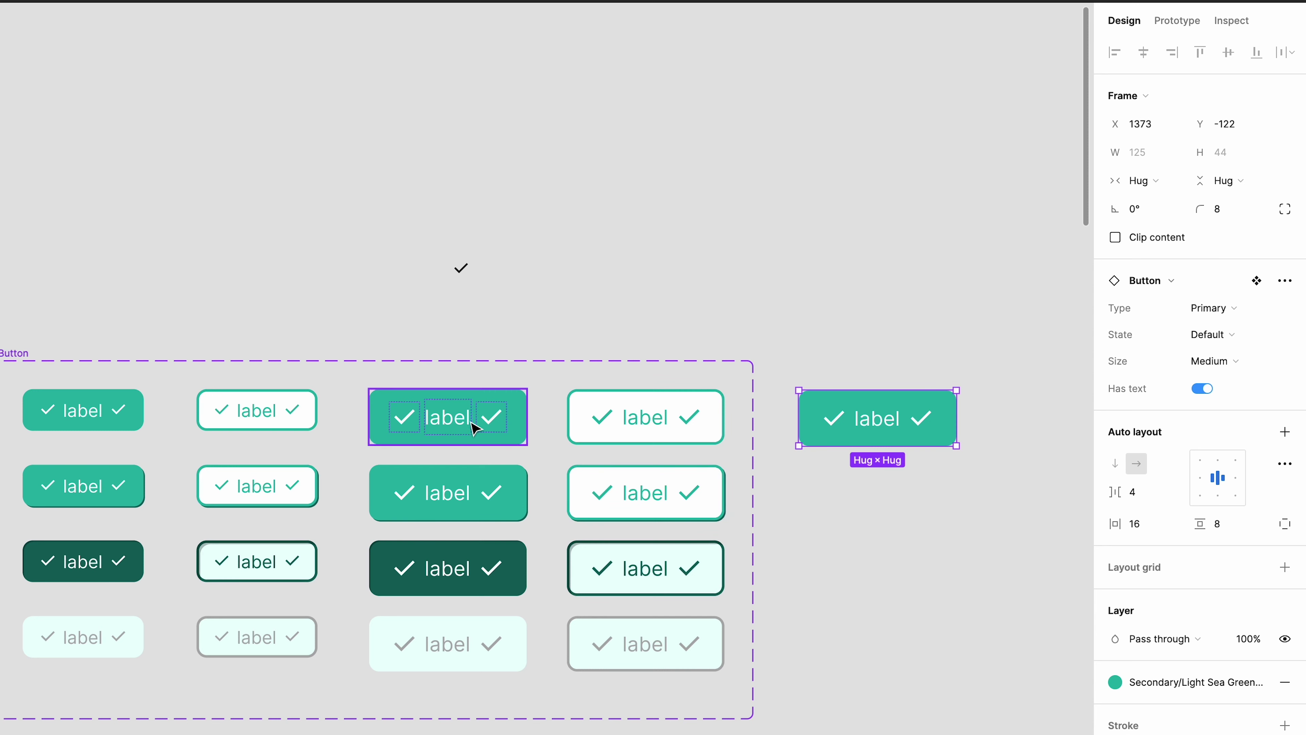
Create a Text property linked to the label layers in all 16 Button variants
double_click(447, 417)
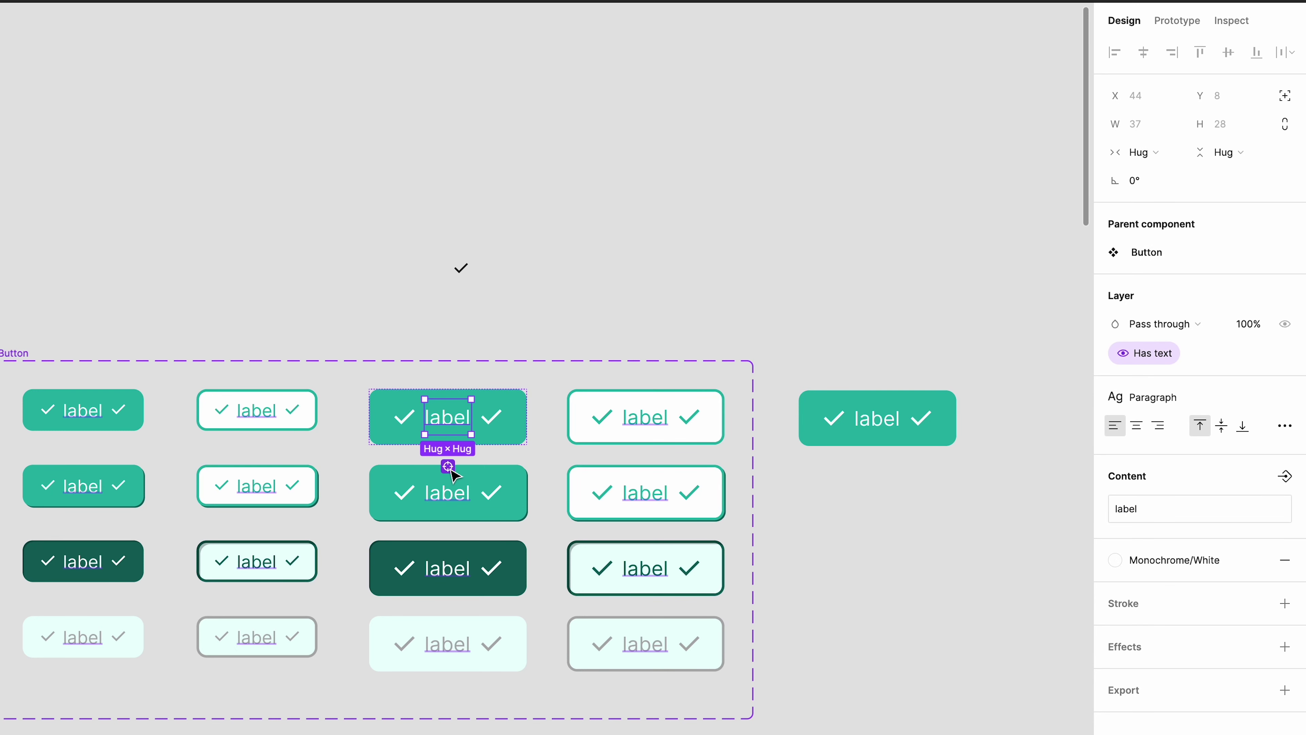
key("alt+super+a")
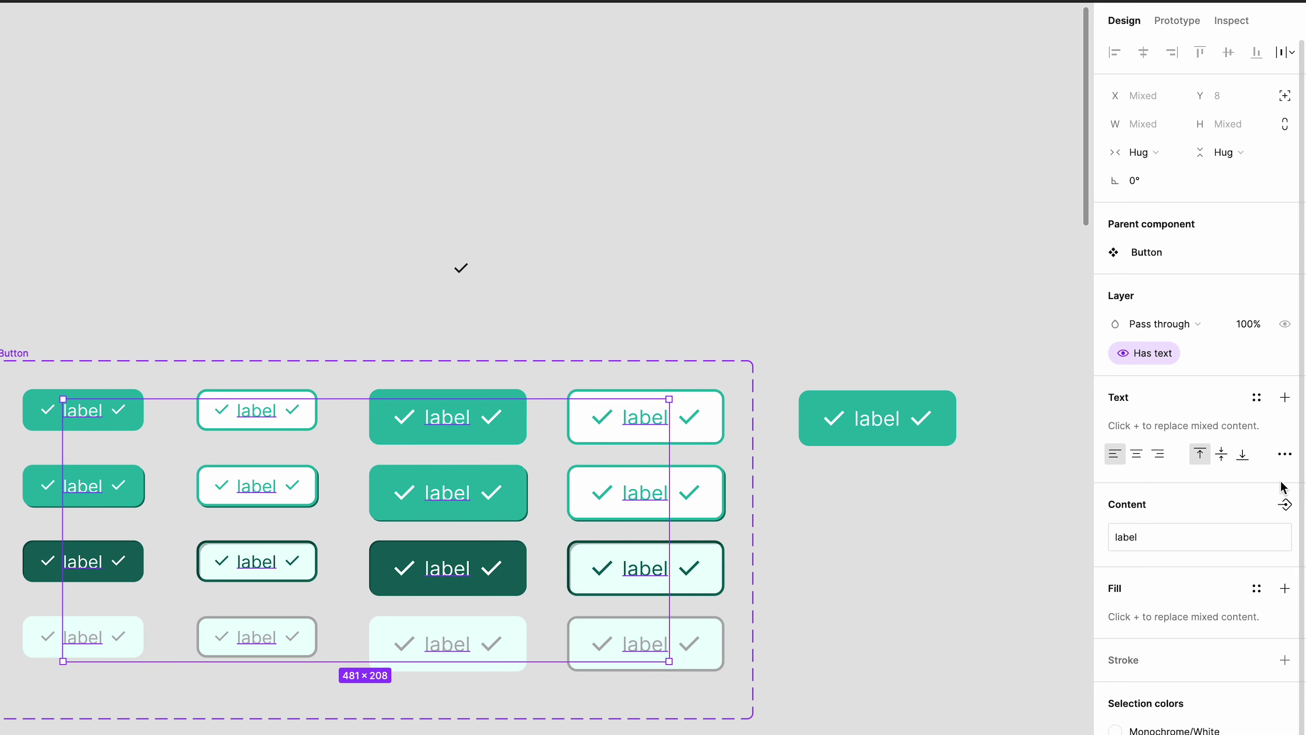
left_click(1285, 509)
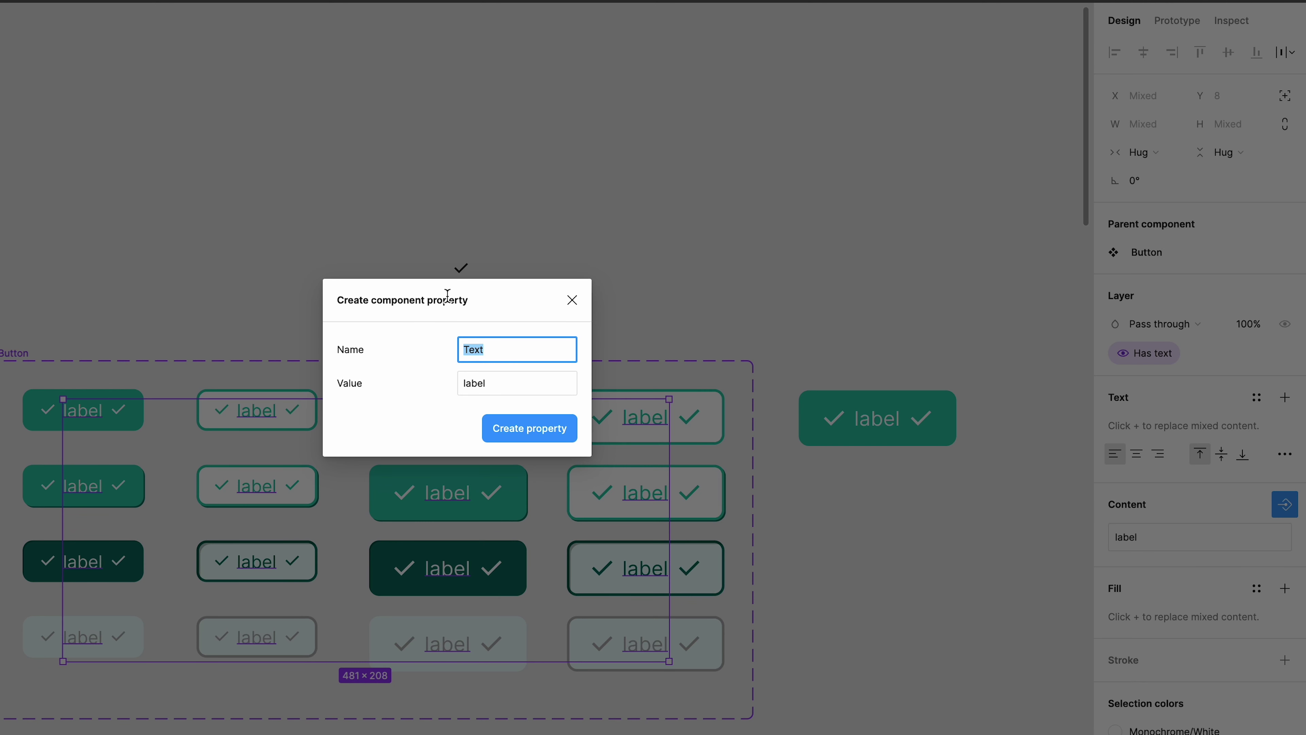
left_click(520, 431)
Test the instance's Text property by setting it to 'test', then back to 'label'
left_click(819, 356)
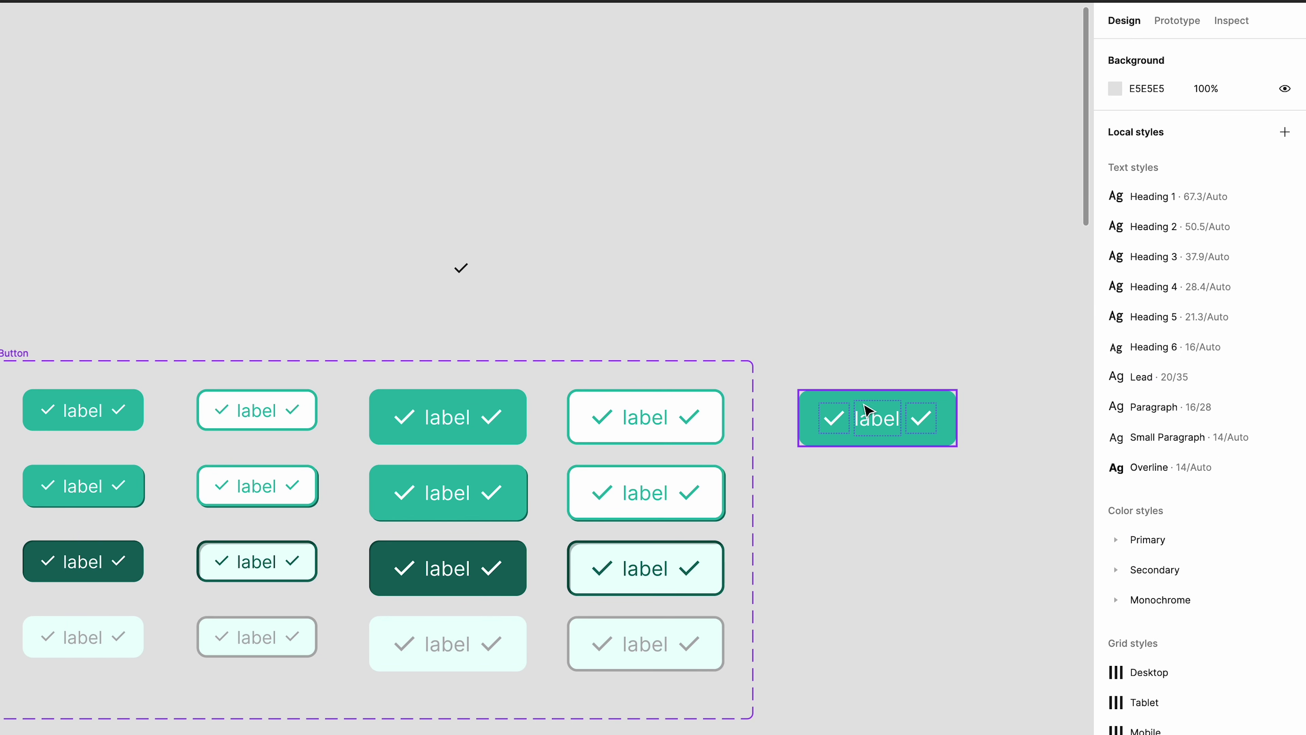
left_click(868, 410)
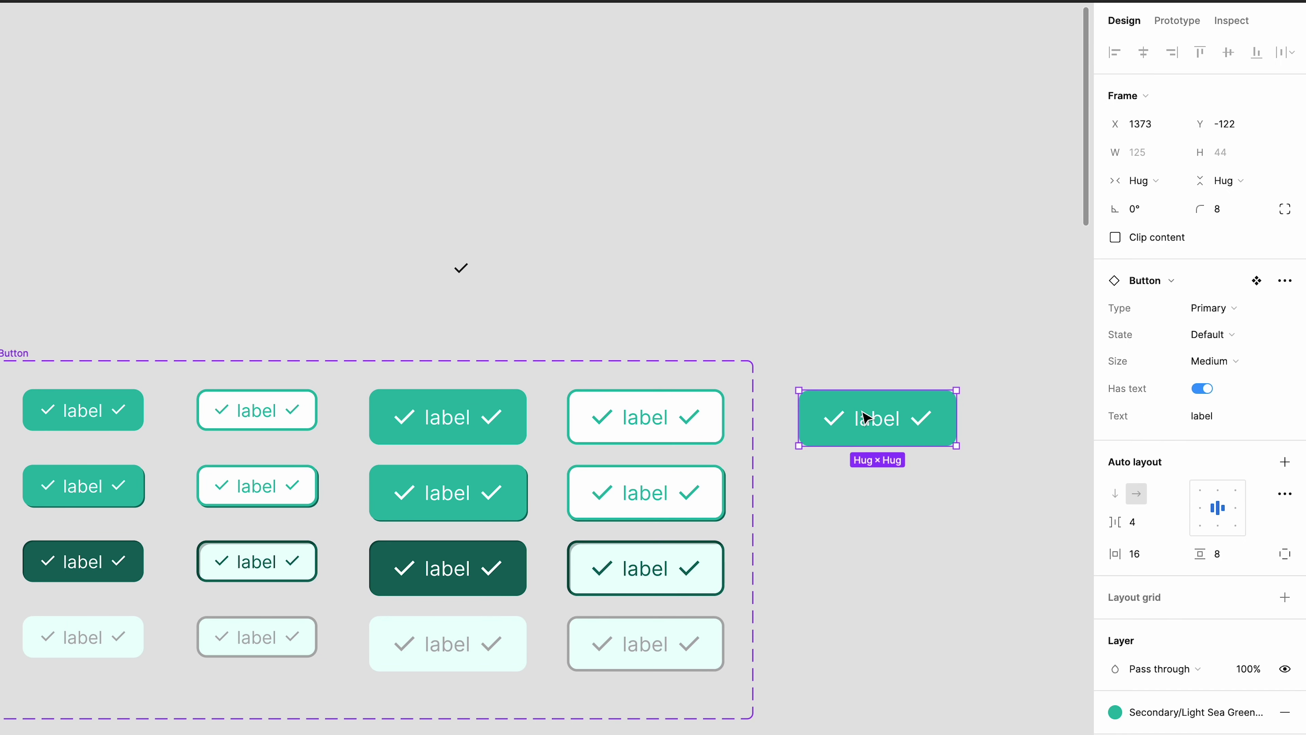
left_click(1210, 418)
type("test")
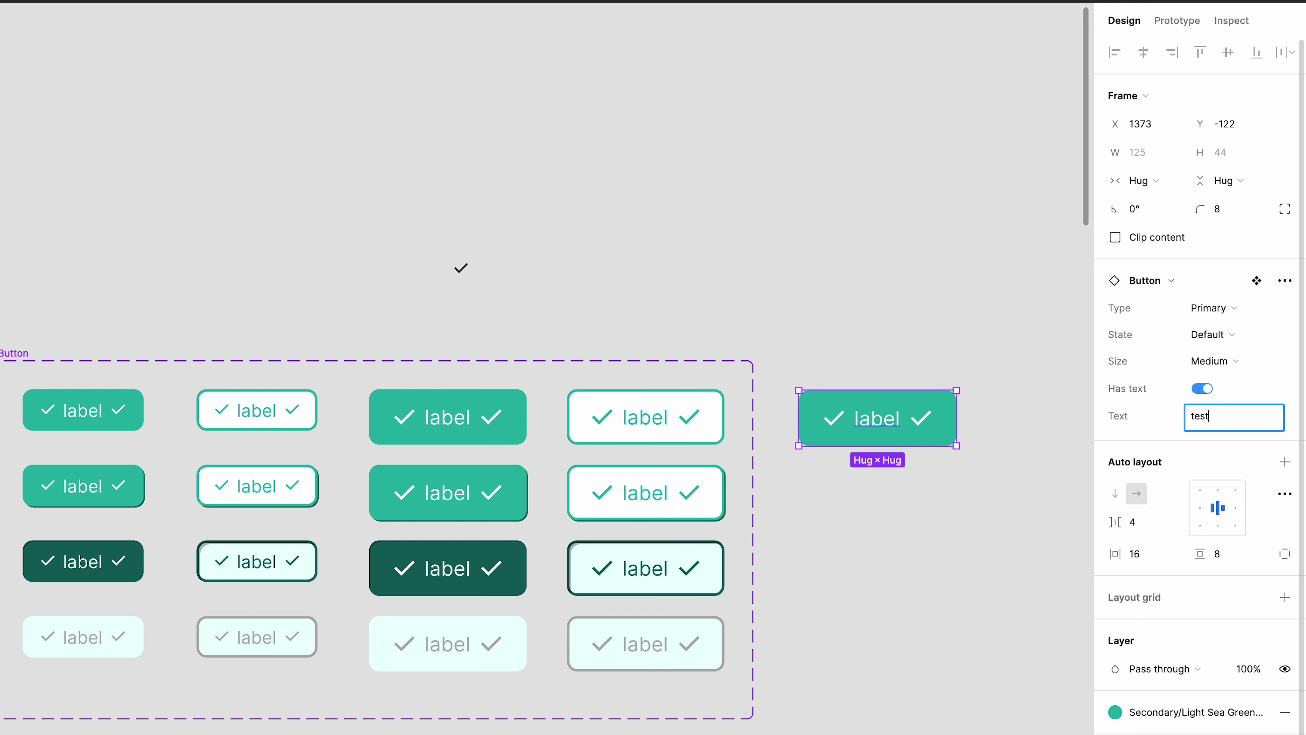
key("Return")
left_click(1211, 423)
type("label")
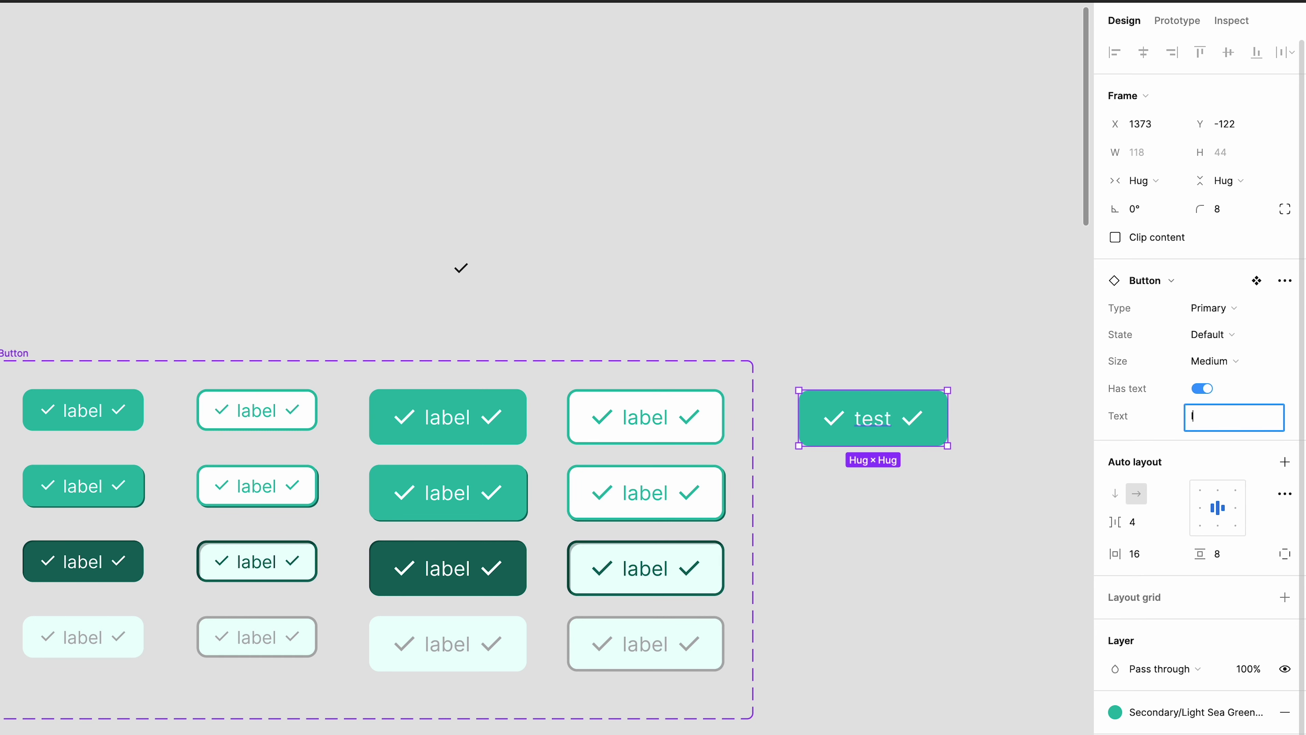
left_click(1000, 504)
Duplicate the button instance into a stack of four and set their Text to 'Change!'
left_click(921, 422)
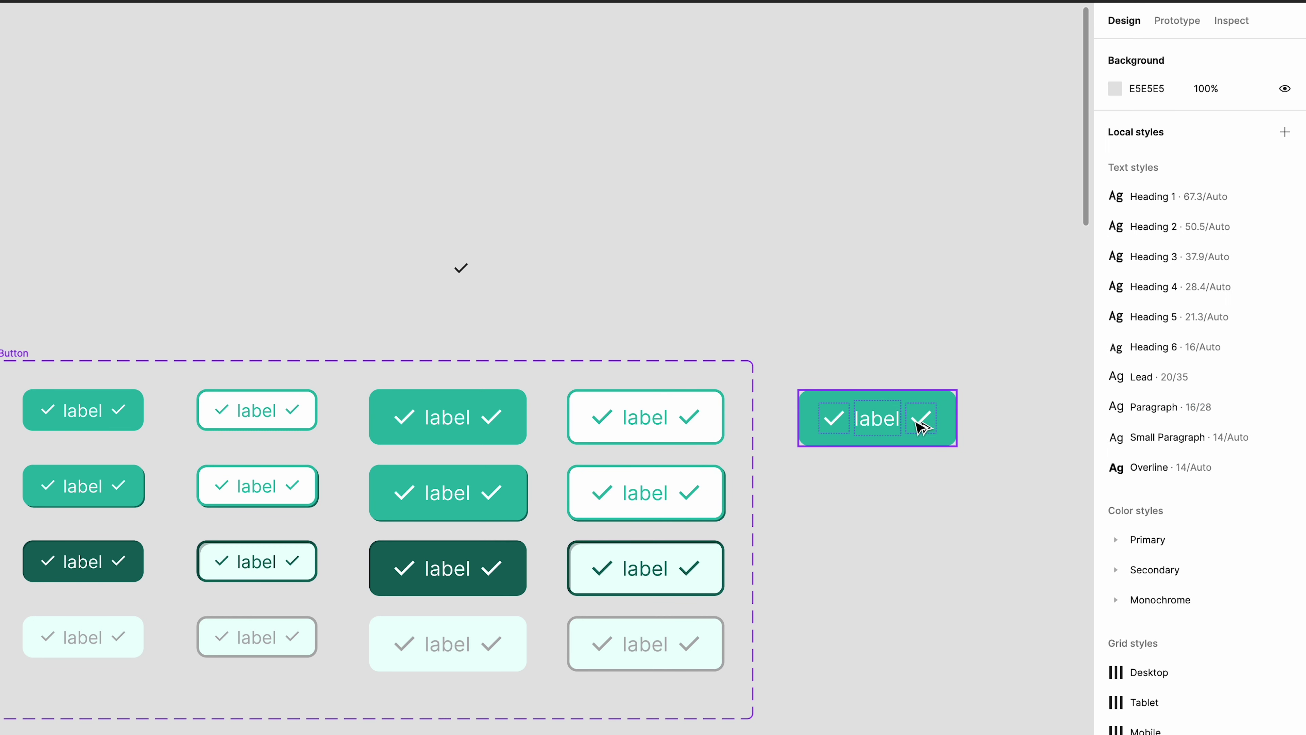
left_click_drag(921, 423, 918, 659)
left_click_drag(1008, 686, 854, 407)
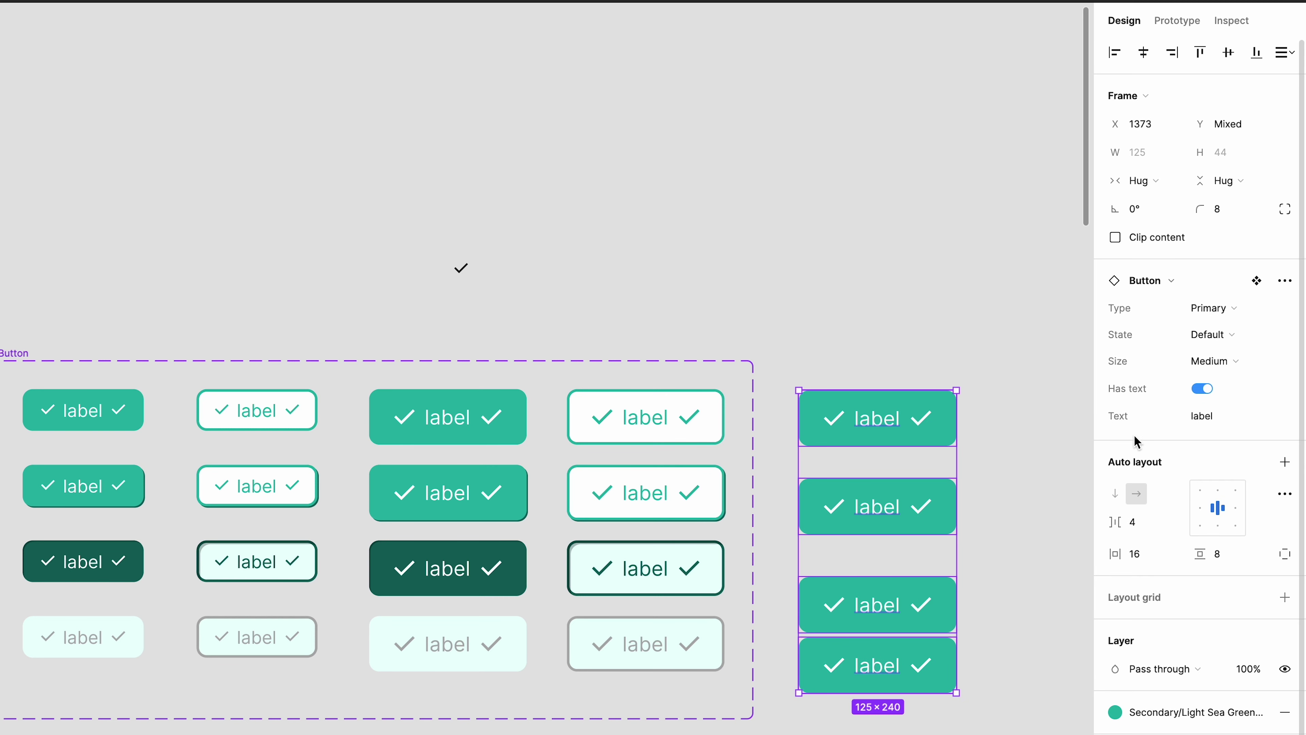
left_click(1202, 417)
type("Change!")
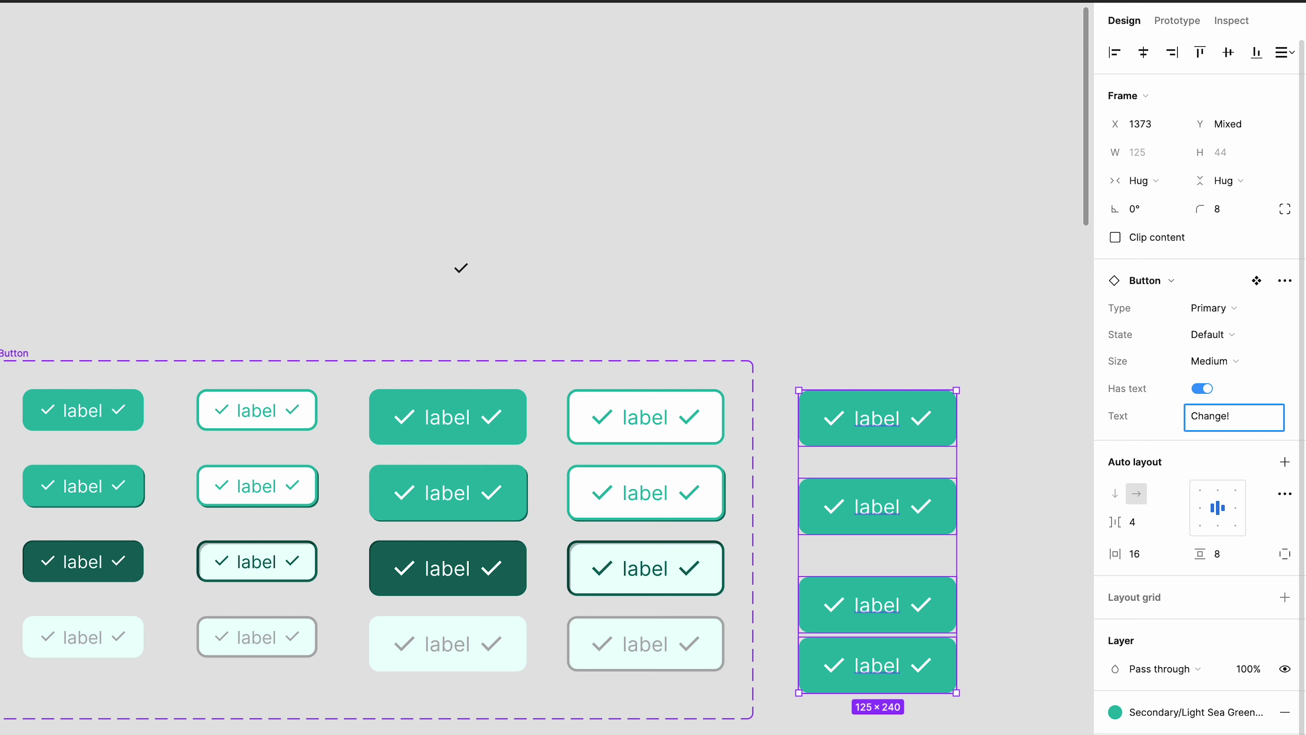
key("Return")
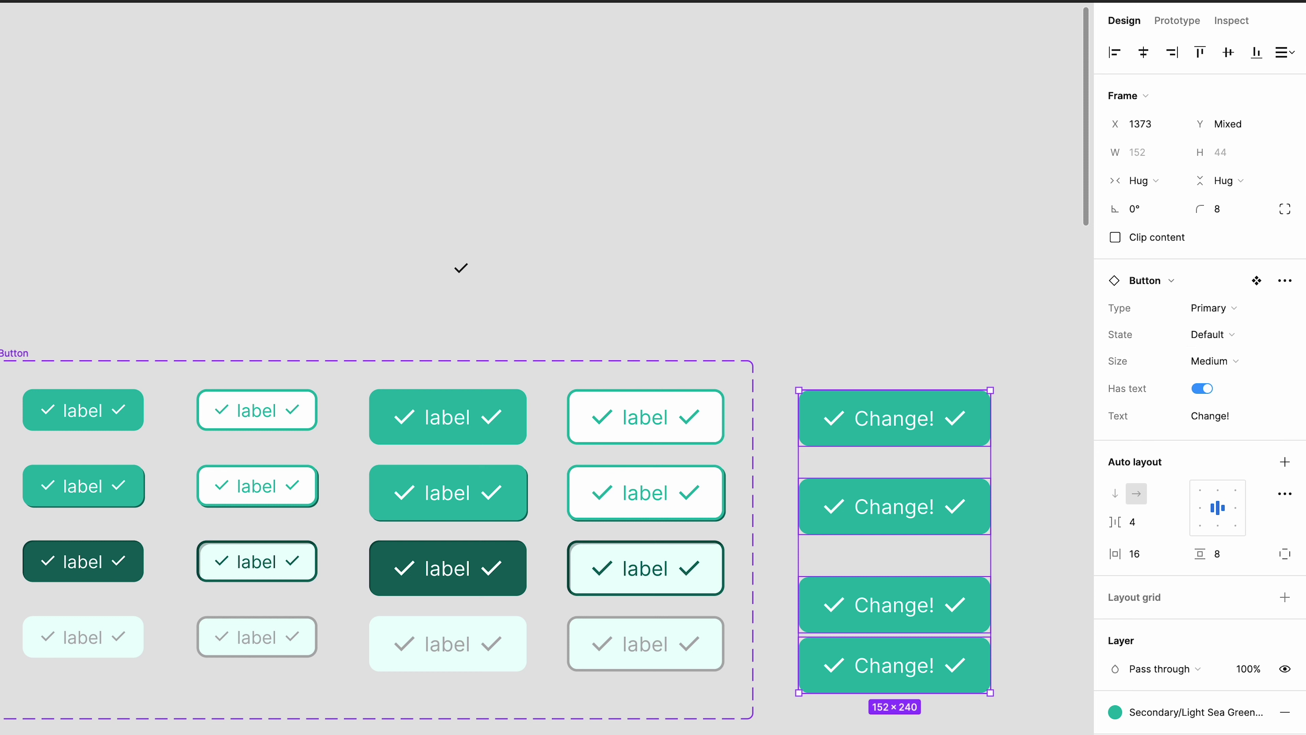
Link the left check icons in all variants to a new boolean property 'Has left icon'
left_click(57, 418)
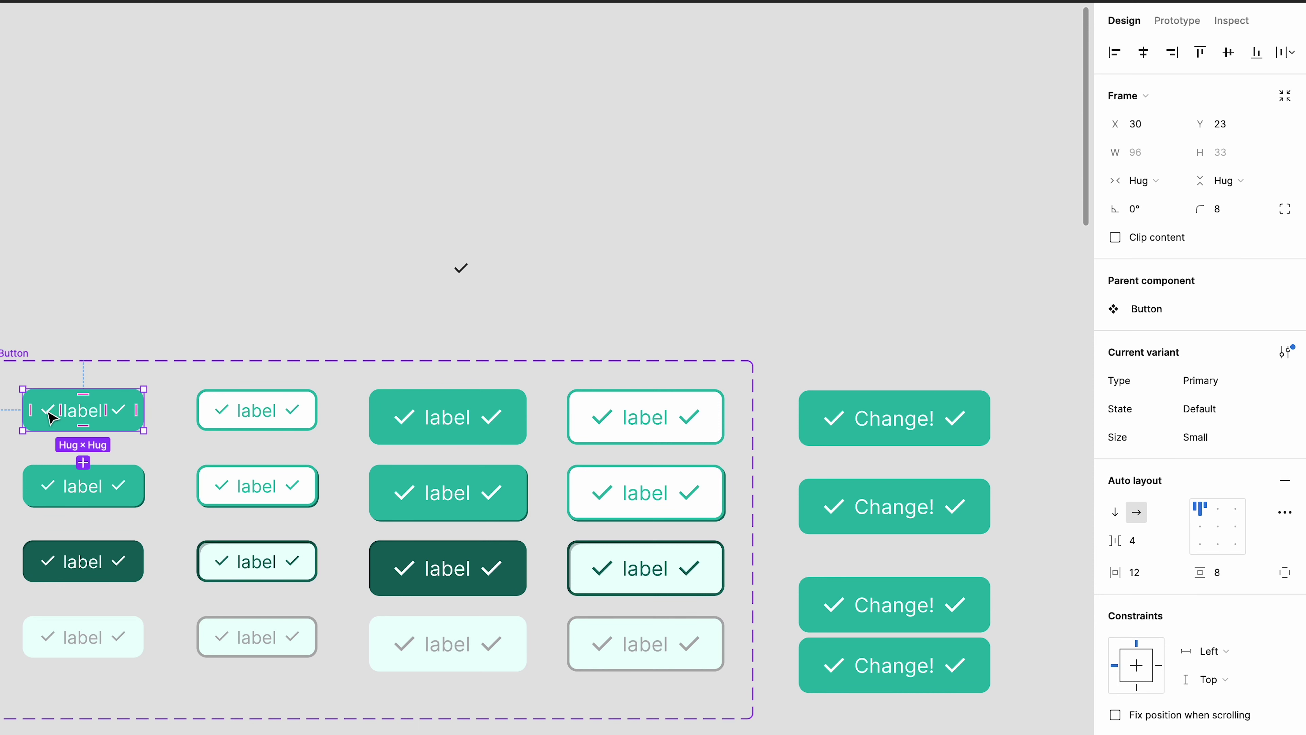
double_click(55, 412)
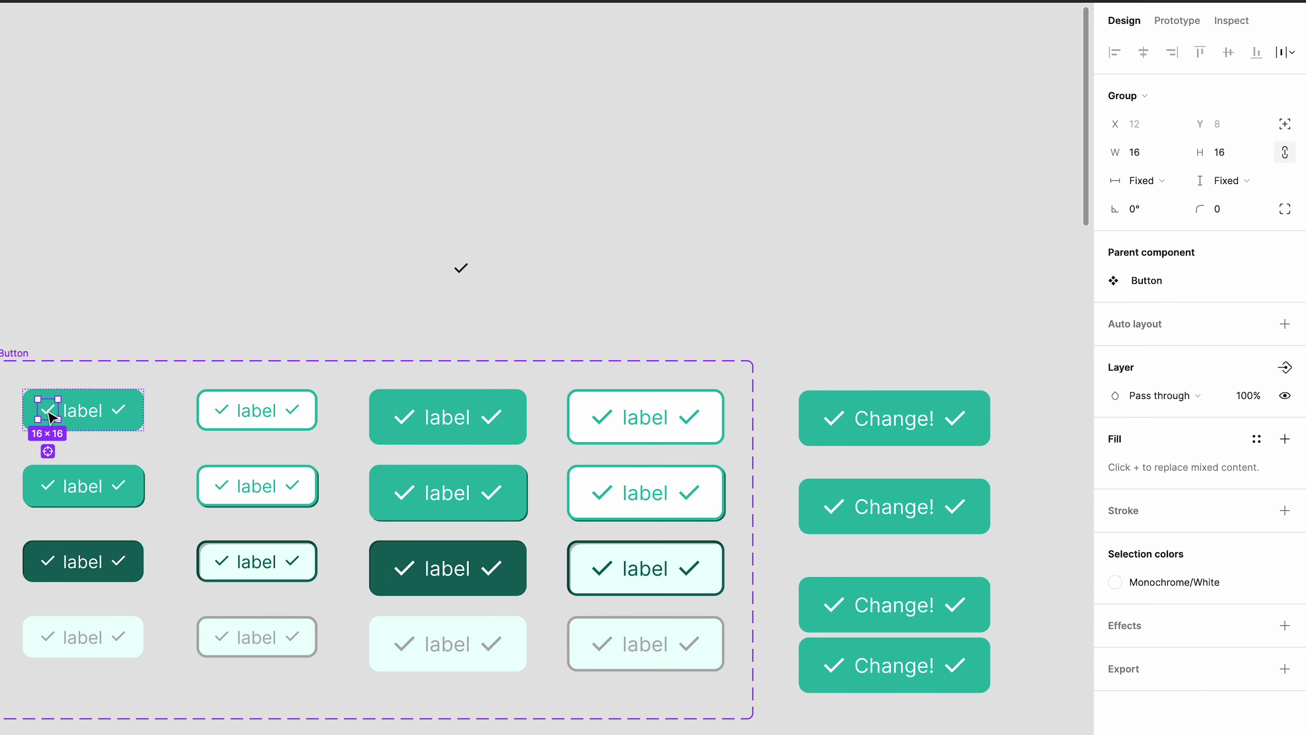
left_click(48, 451)
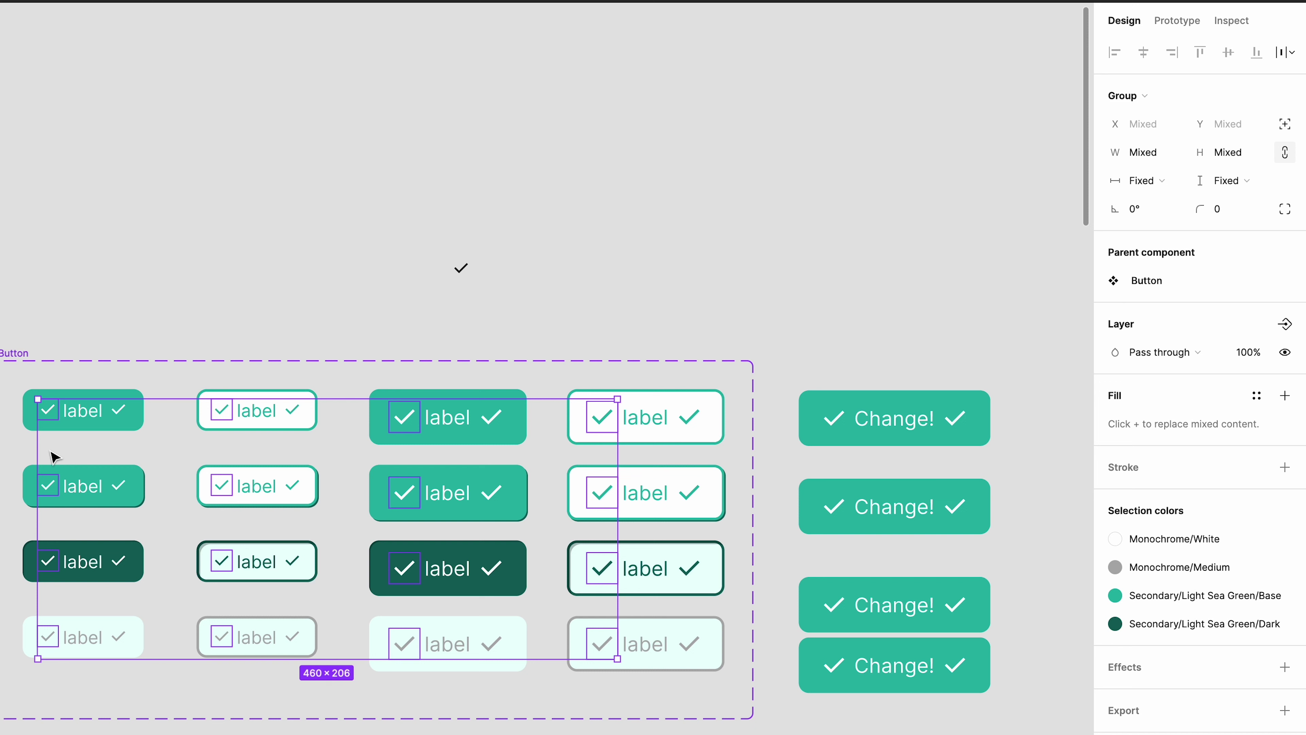
left_click(1284, 328)
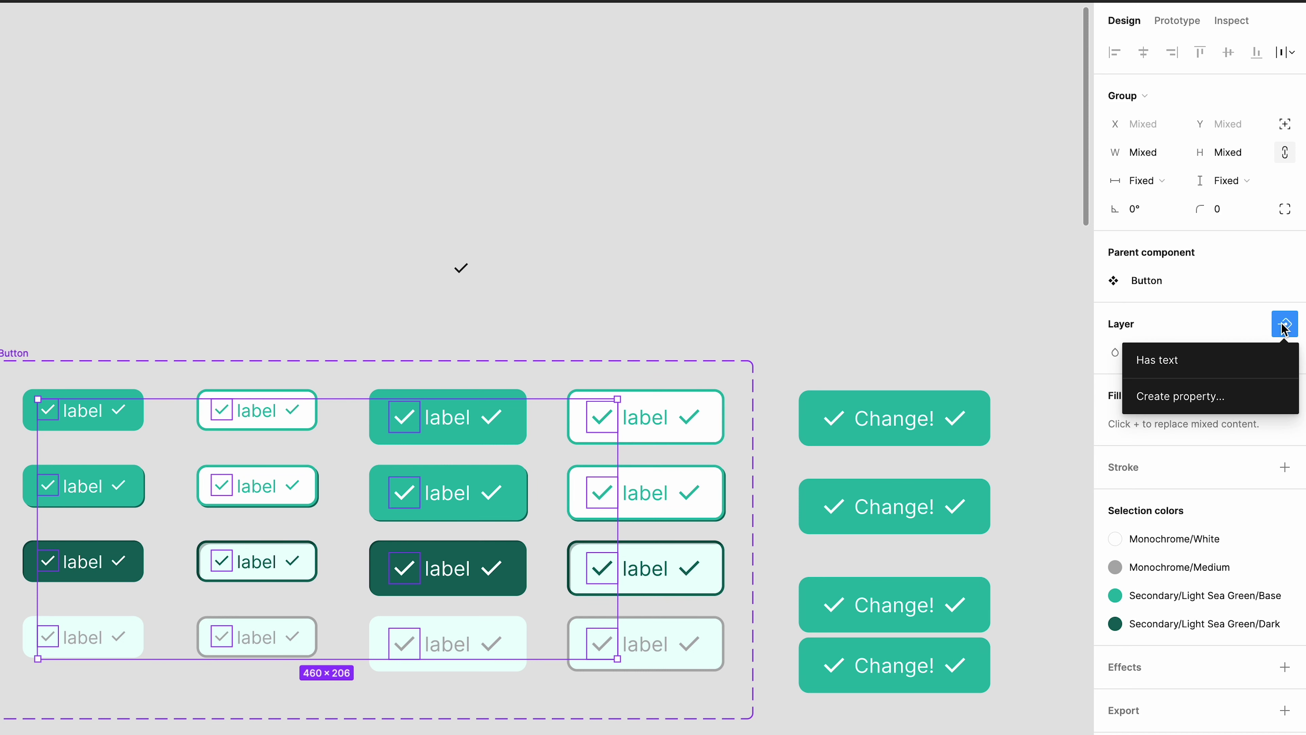
left_click(1186, 397)
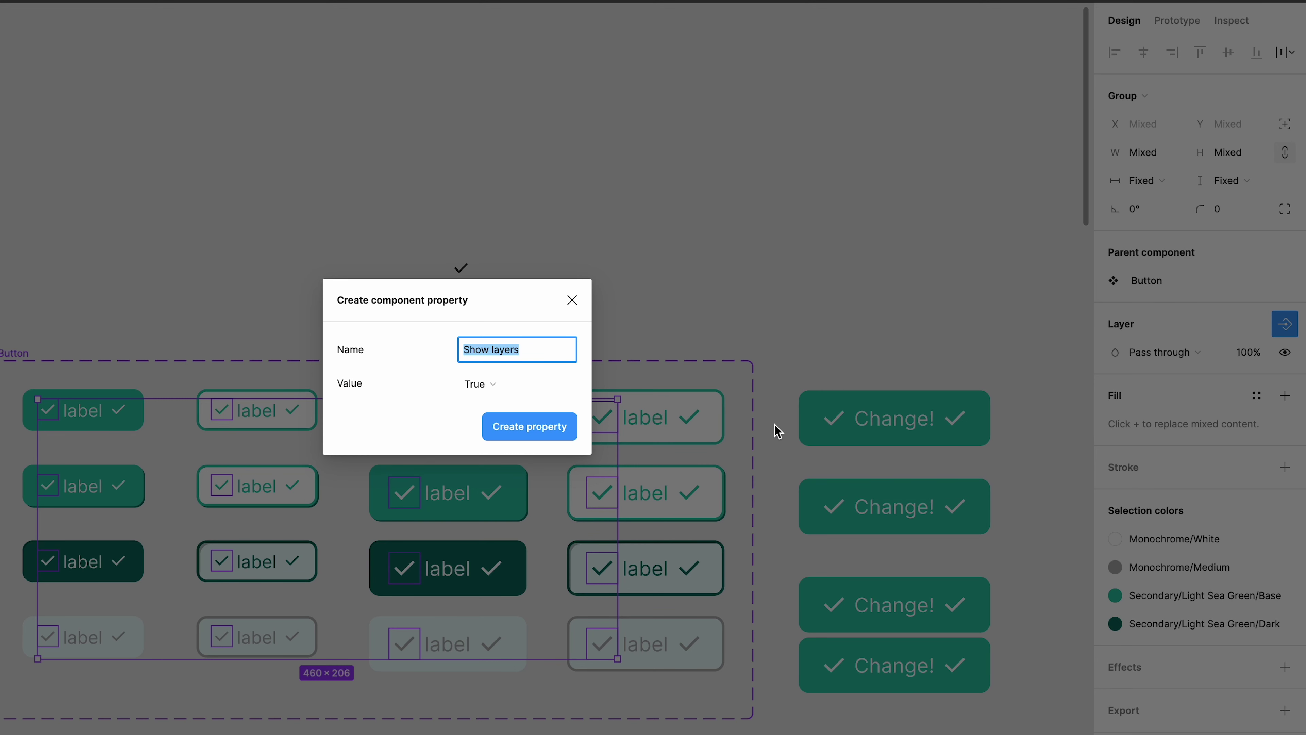
type("Has left icon")
left_click(537, 433)
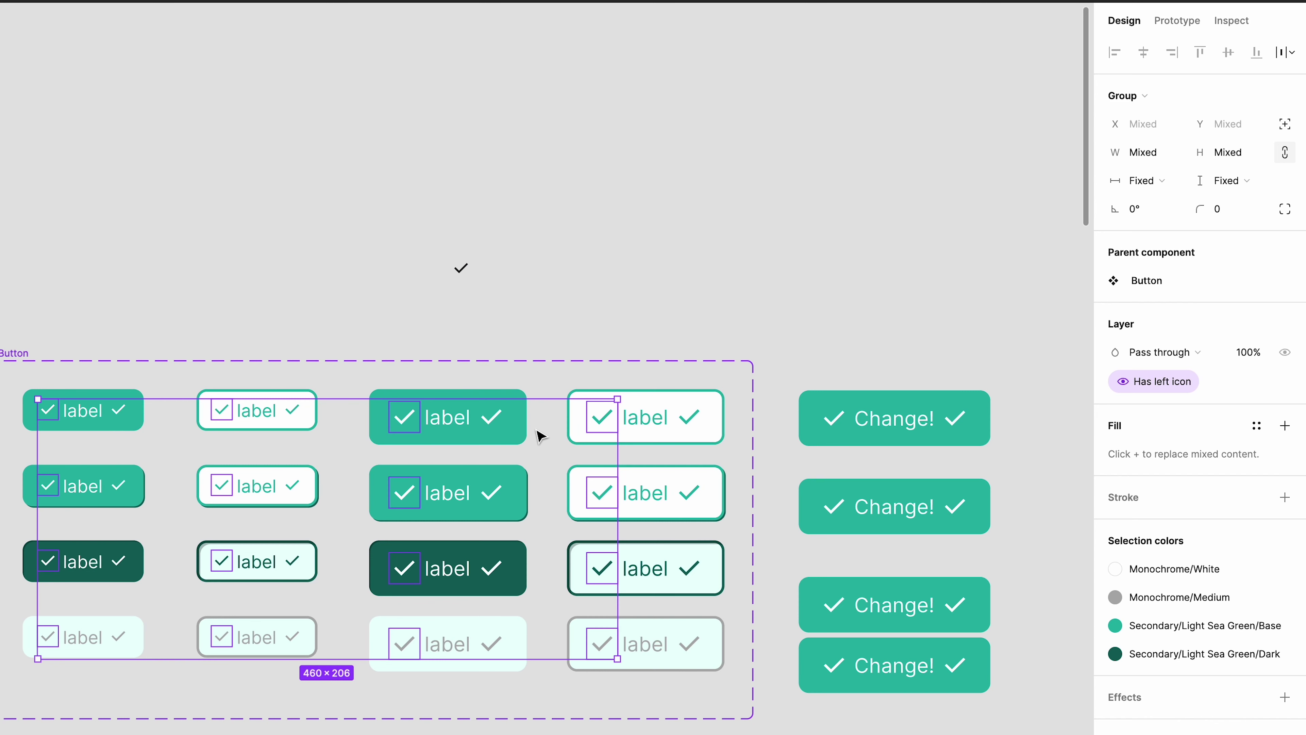
Link the right check icons in all variants to a new boolean property 'Has right icon'
left_click(195, 344)
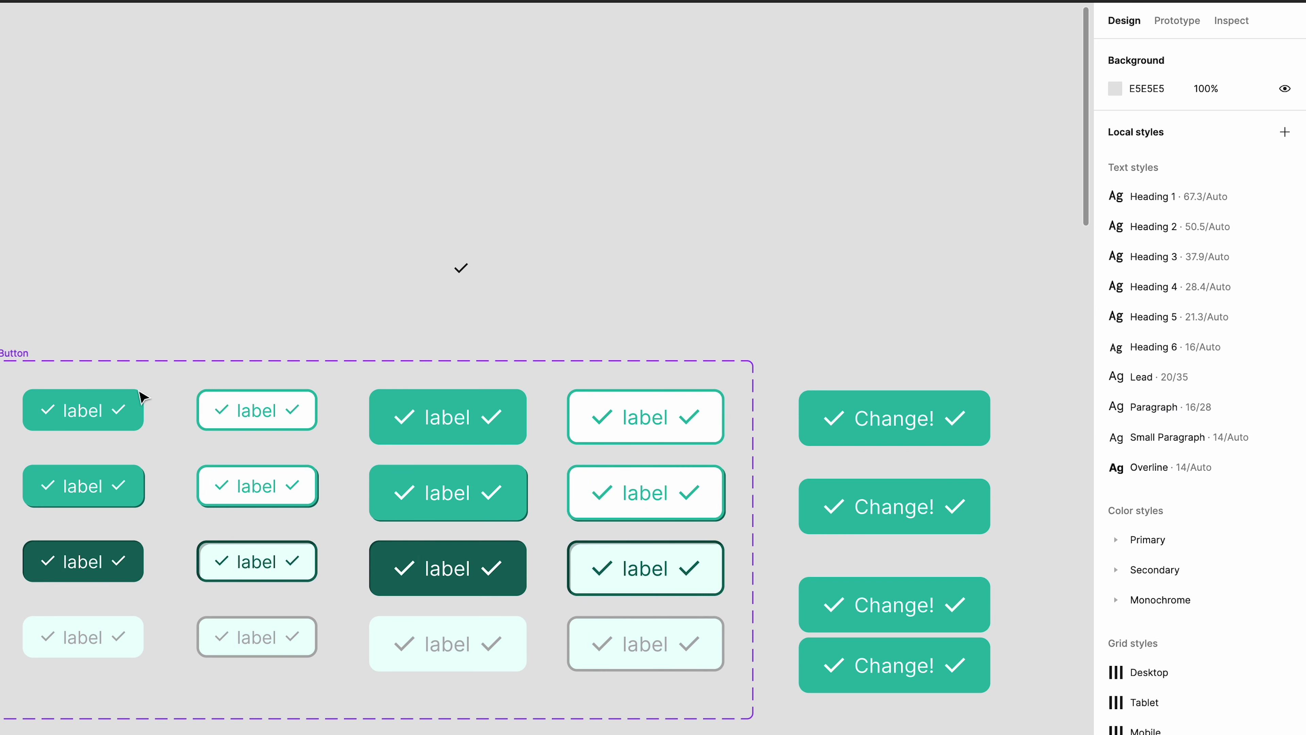
double_click(119, 415)
key("super+alt+a")
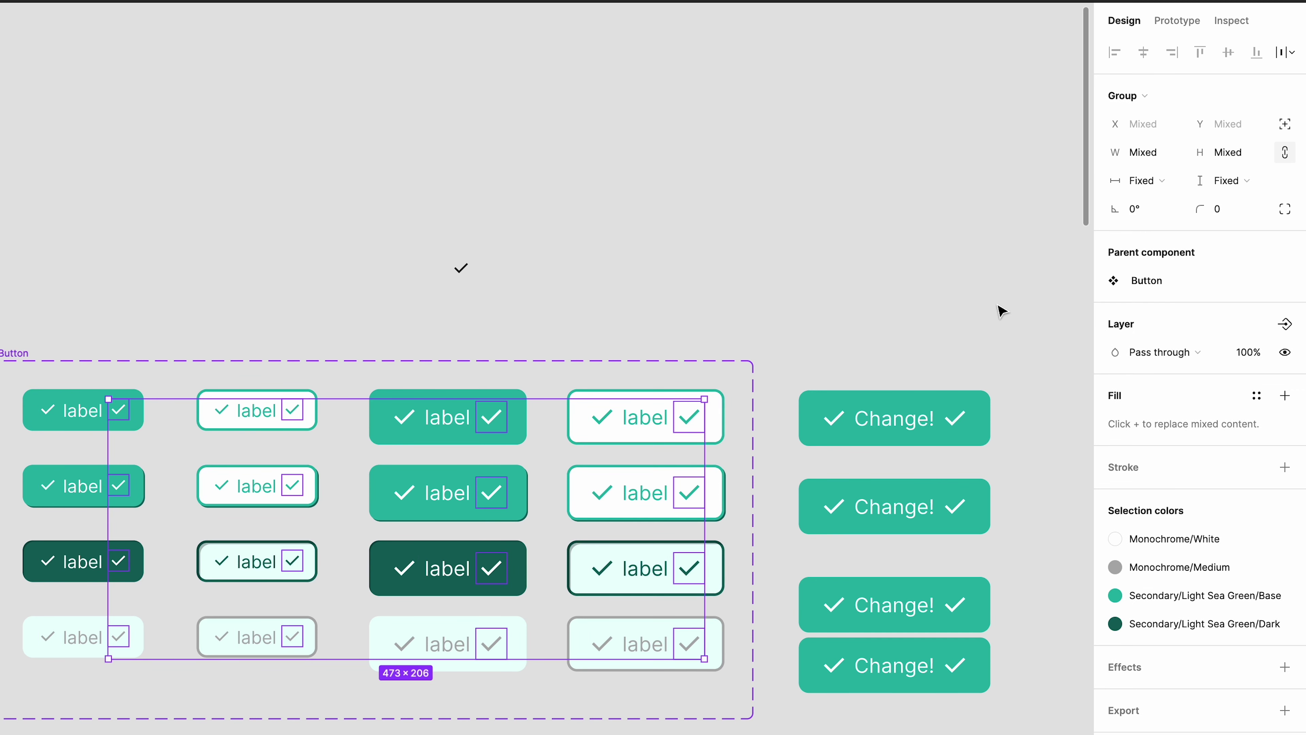
left_click(1283, 328)
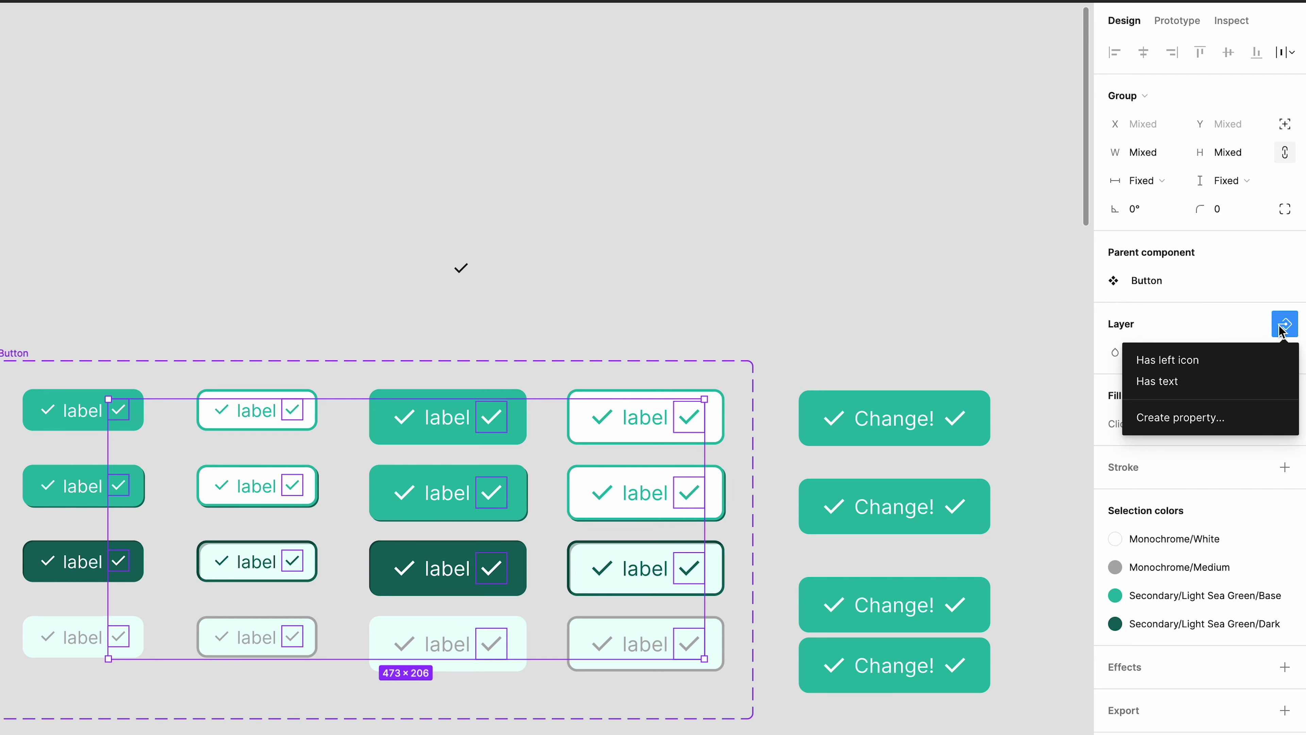
left_click(1166, 421)
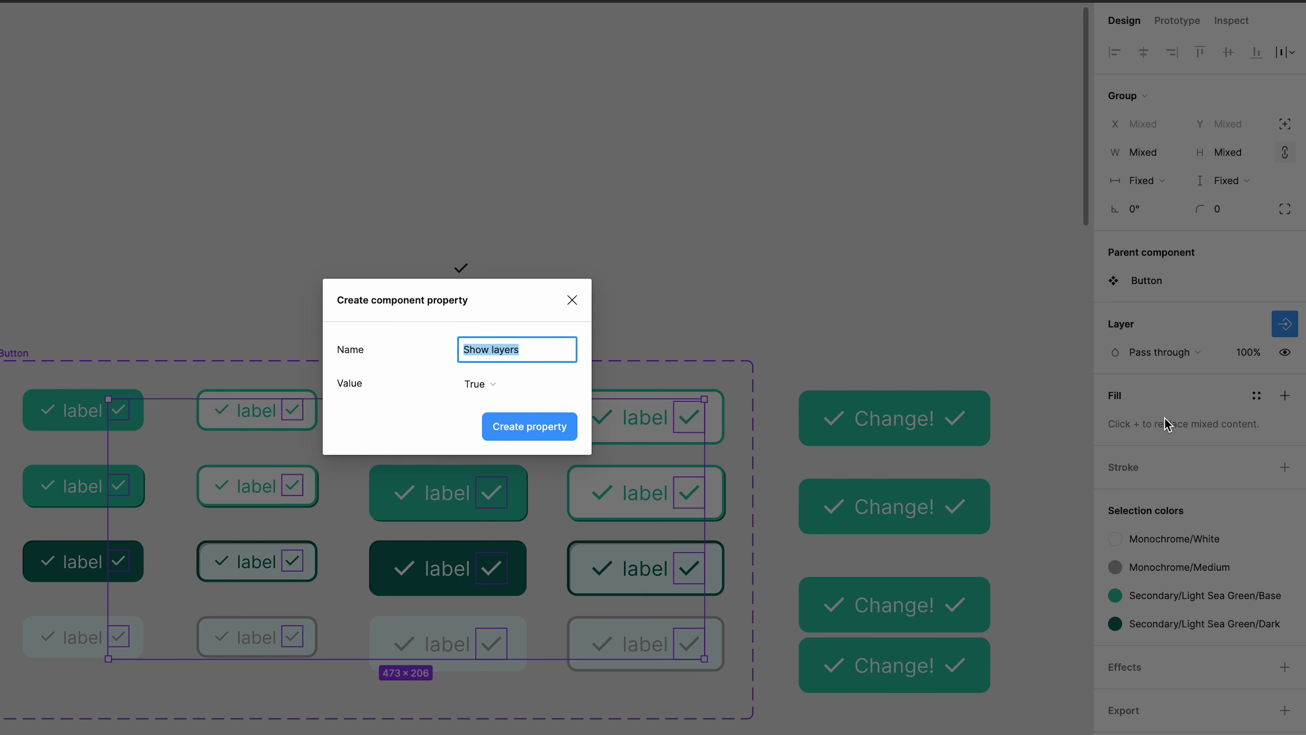
type("Has right icon")
left_click(534, 428)
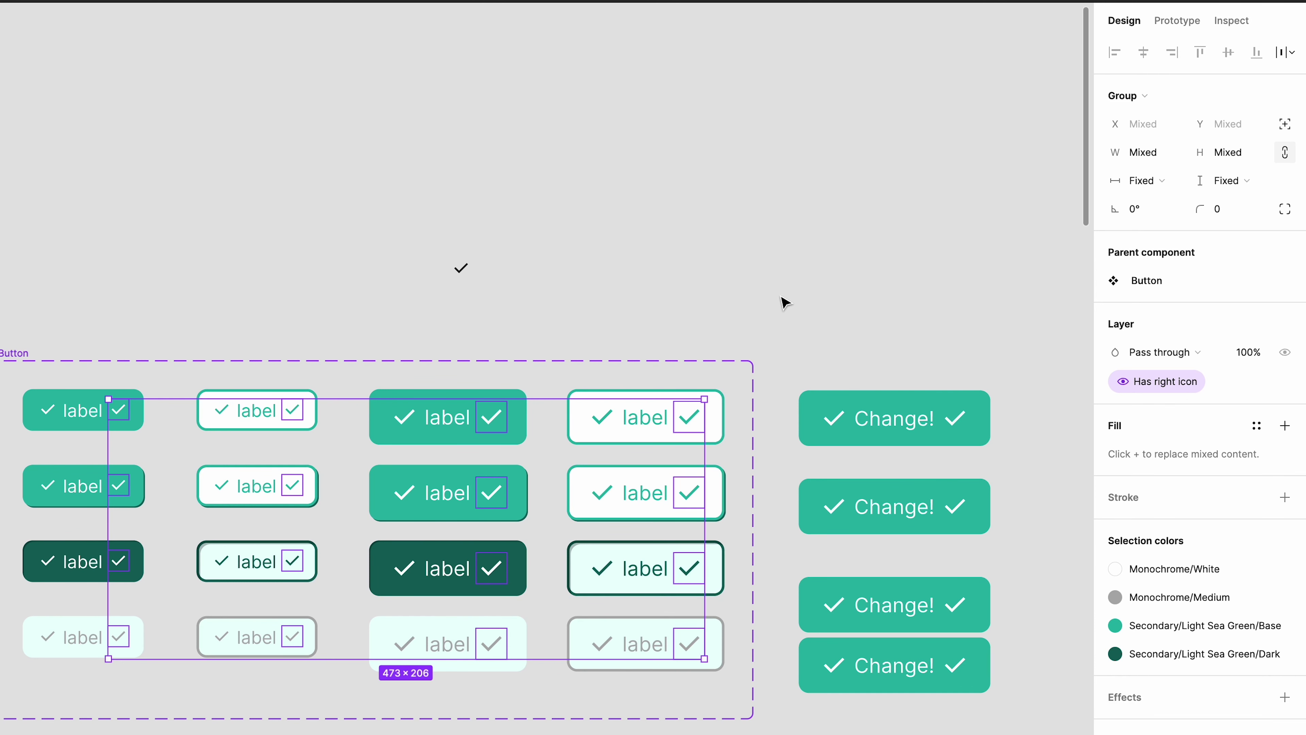
Turn off the top button's left icon, the second's right icon, and the third's text and left icon
left_click(783, 300)
left_click(901, 404)
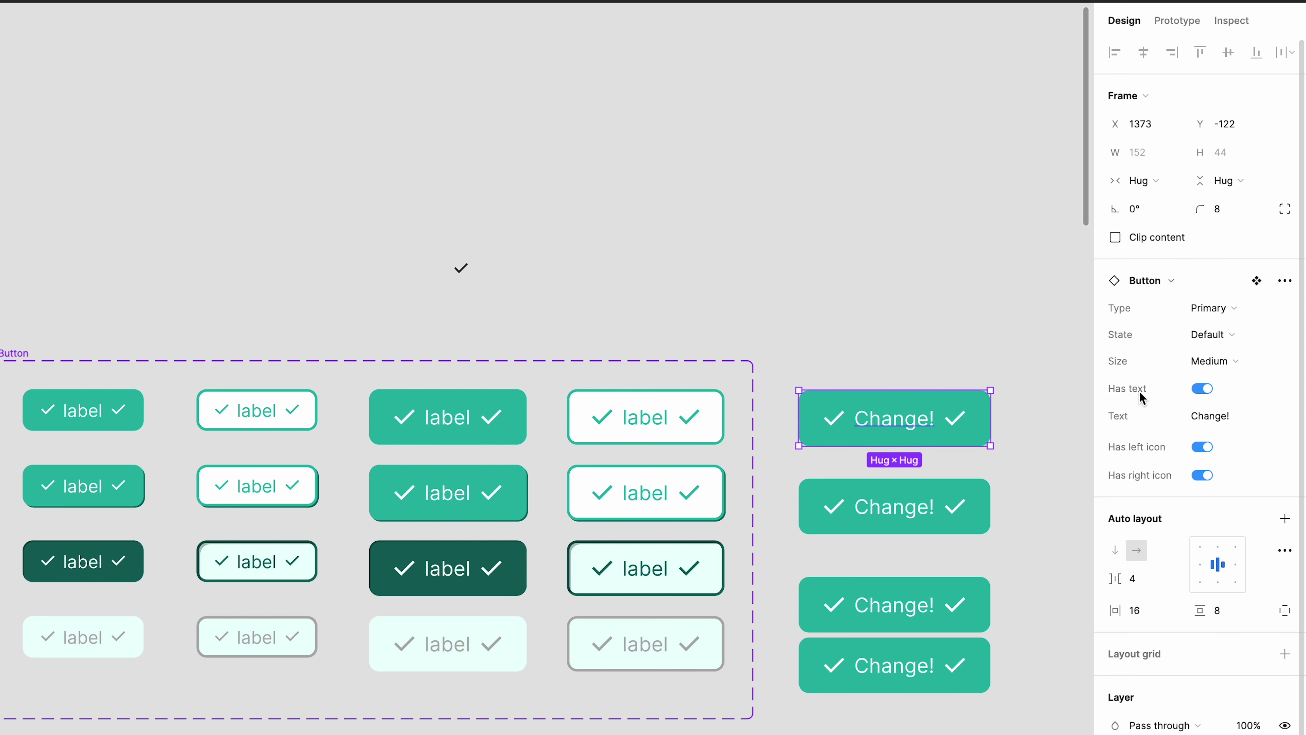
left_click(1204, 446)
left_click(947, 504)
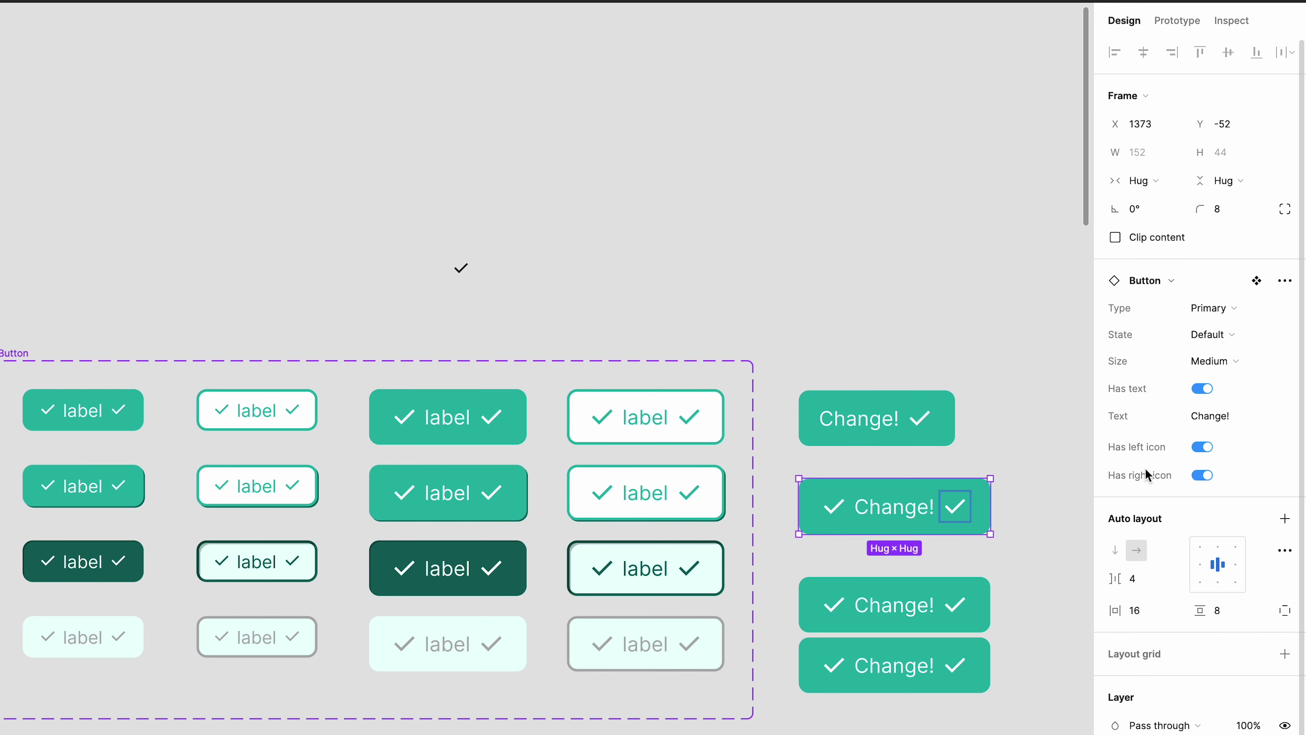
left_click(1203, 476)
left_click(967, 614)
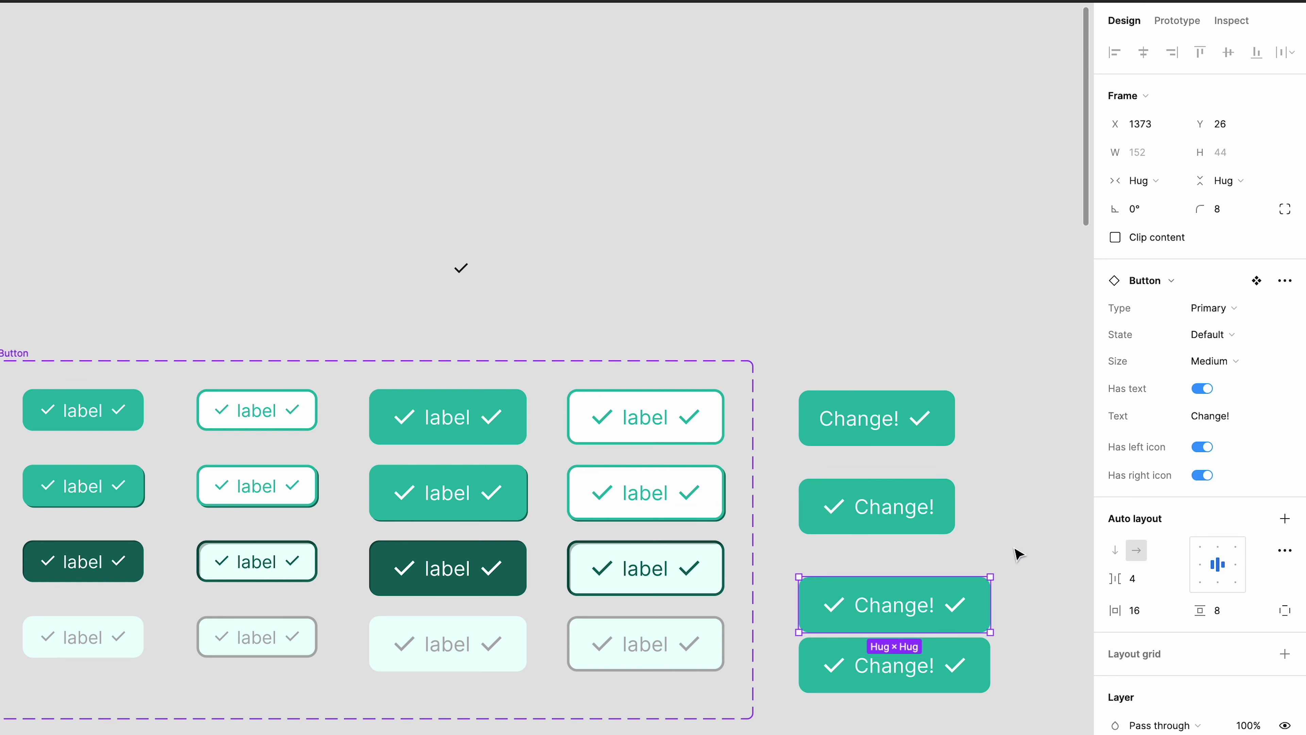
left_click(1202, 389)
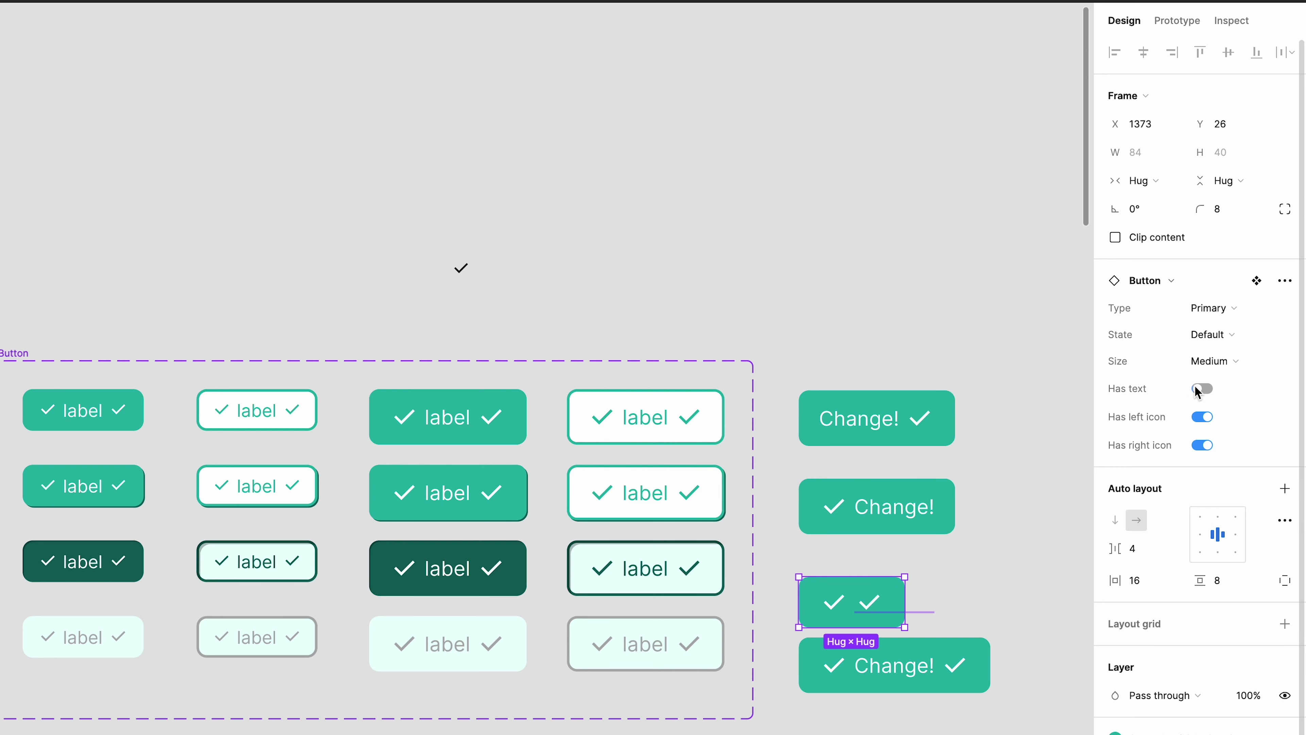
left_click(1202, 417)
Turn off both icons on the bottom button and nudge the check-only button up
left_click(909, 675)
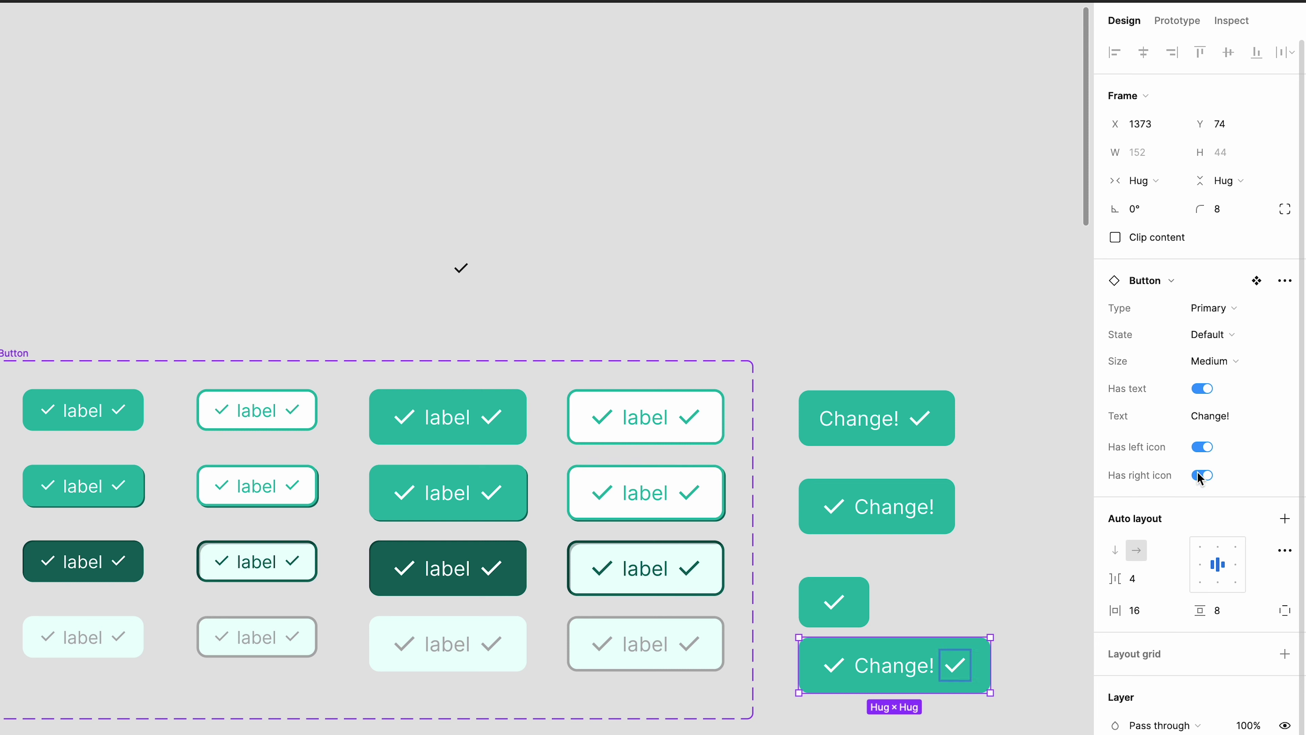
left_click(1202, 476)
left_click(1202, 447)
left_click(997, 563)
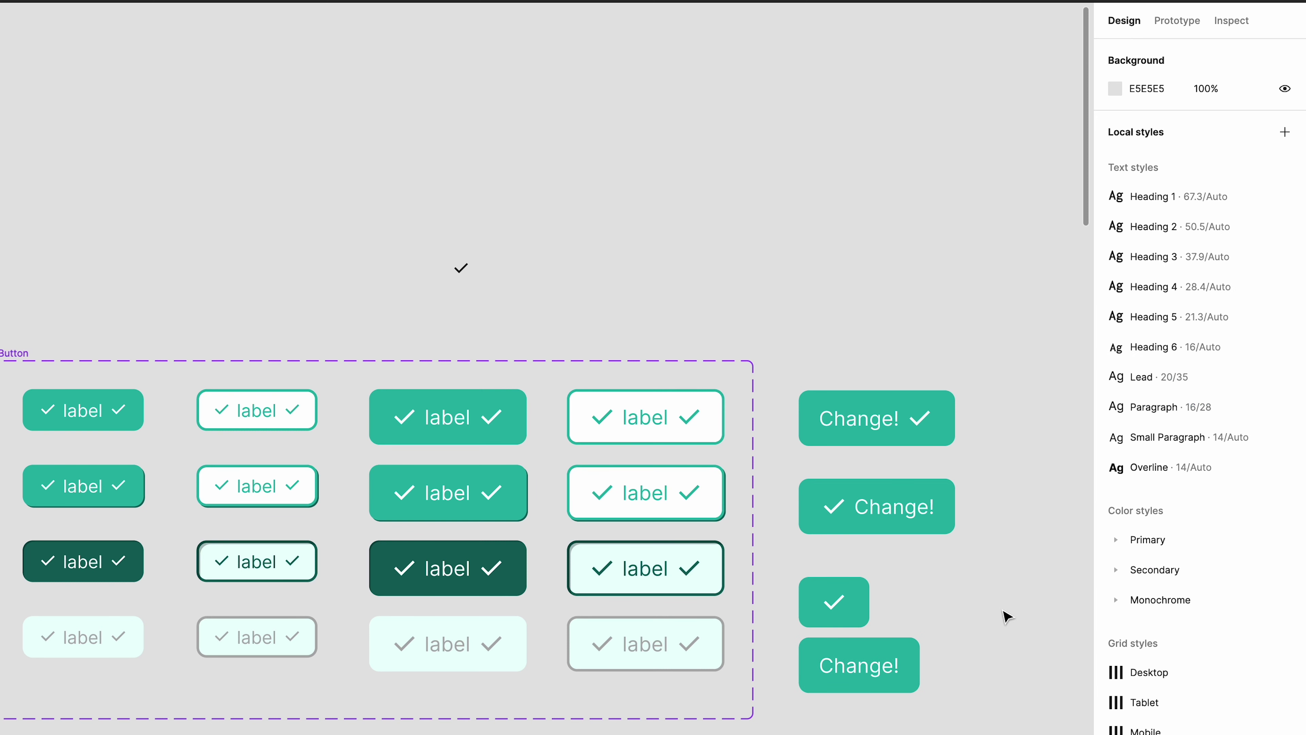
left_click_drag(864, 615, 862, 595)
left_click(1000, 588)
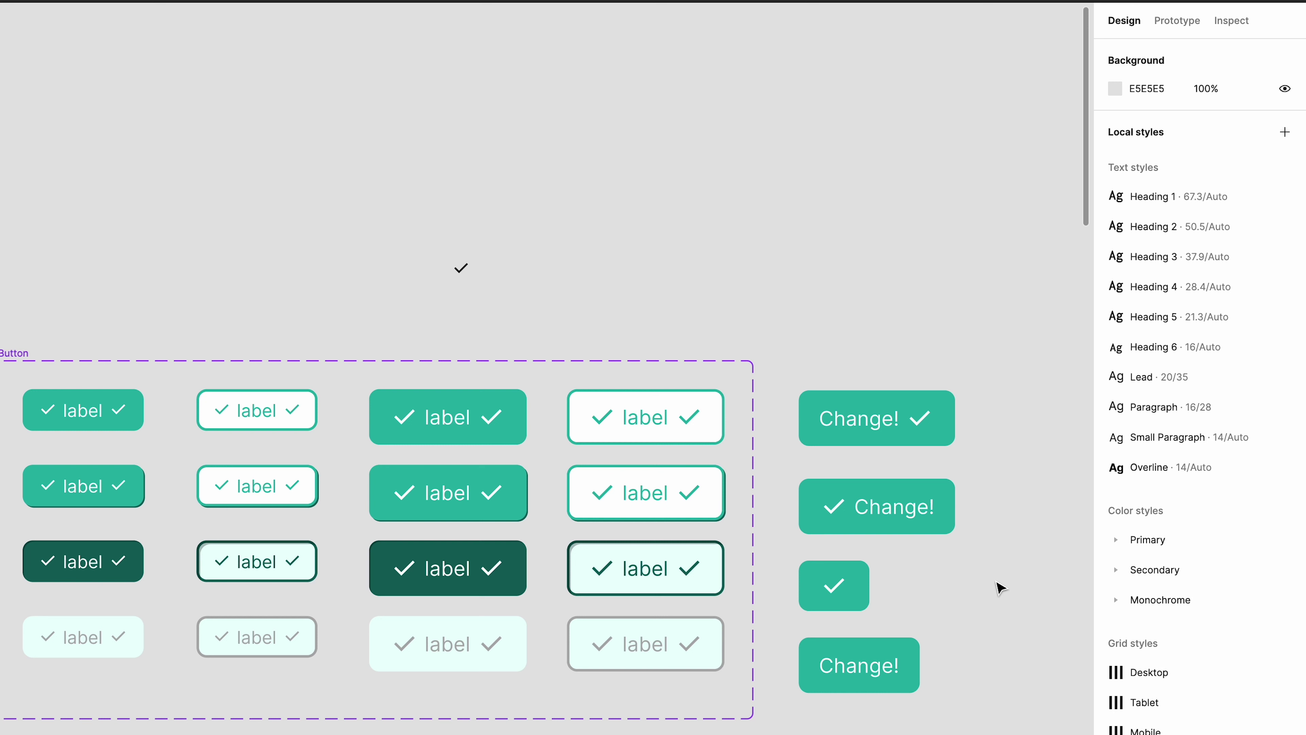